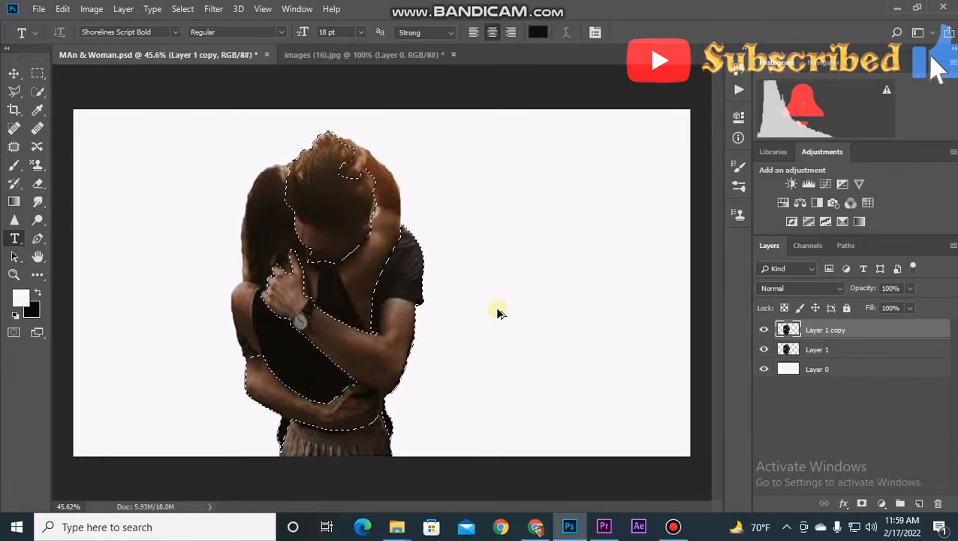
Hide the white background layer and load the saved Work Path as a selection
click(764, 369)
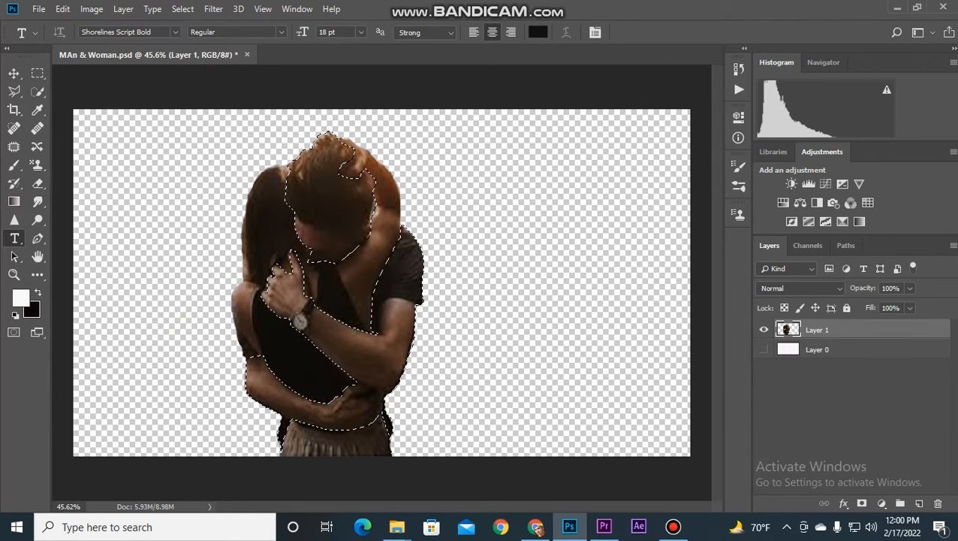
click(848, 247)
drag(768, 268, 772, 275)
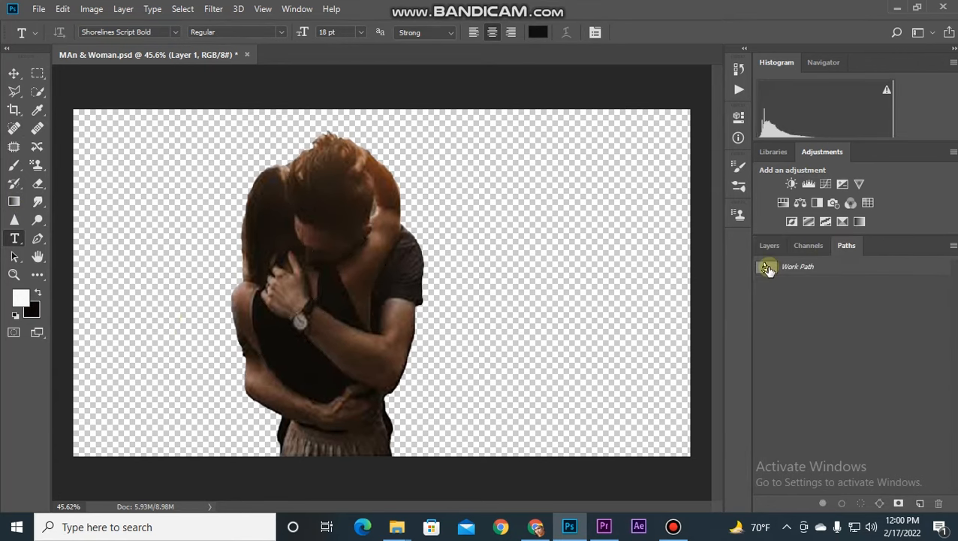
ctrl+click(767, 268)
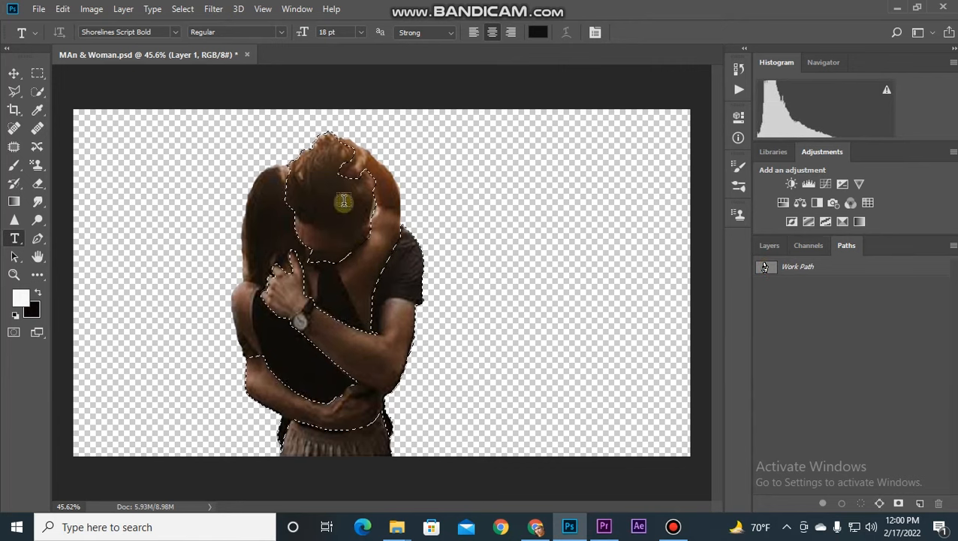
Duplicate Layer 1 and add a layer mask to the copy from the inverted selection, keeping only the woman
click(769, 245)
right_click(817, 330)
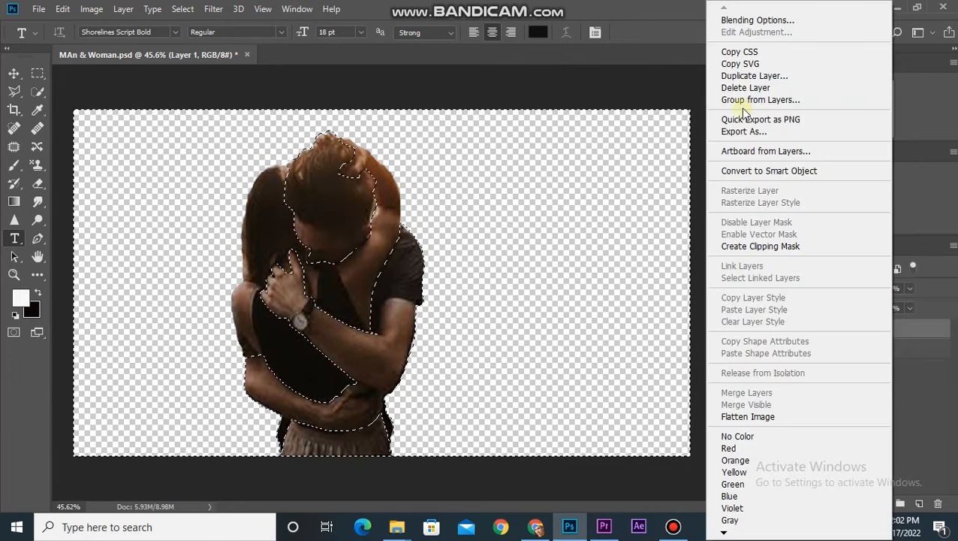
click(751, 70)
click(601, 135)
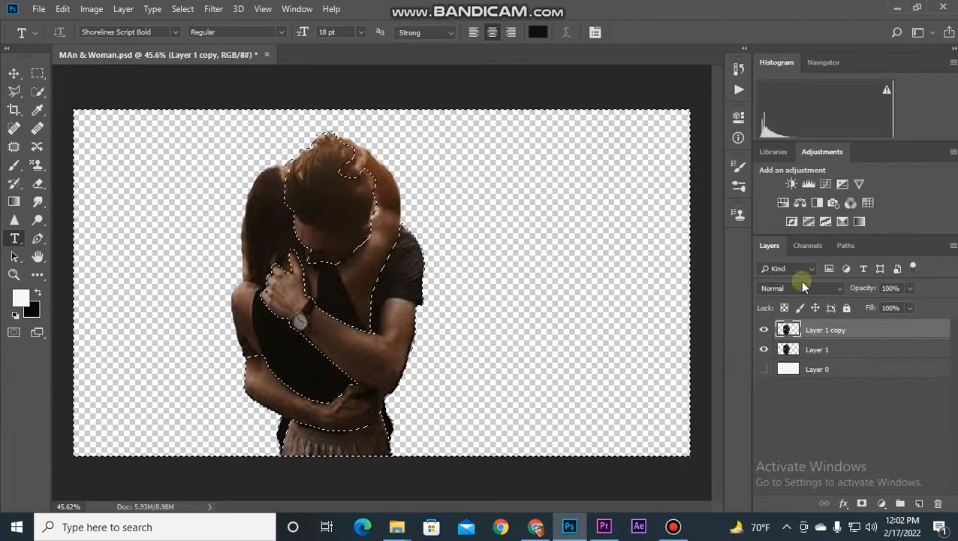
click(862, 505)
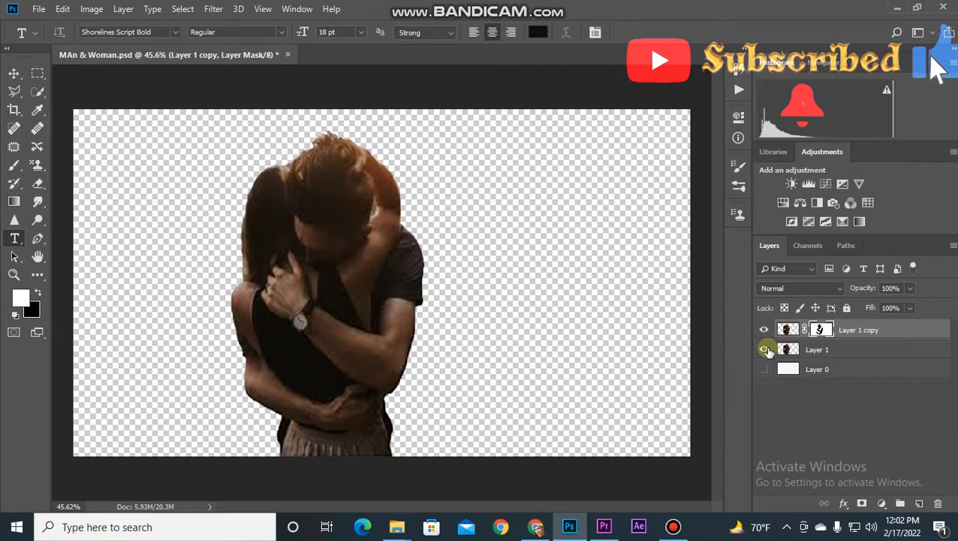
Check the masked copy by toggling Layer 1's visibility, and show the white background layer with Layer 1 copy selected
click(765, 349)
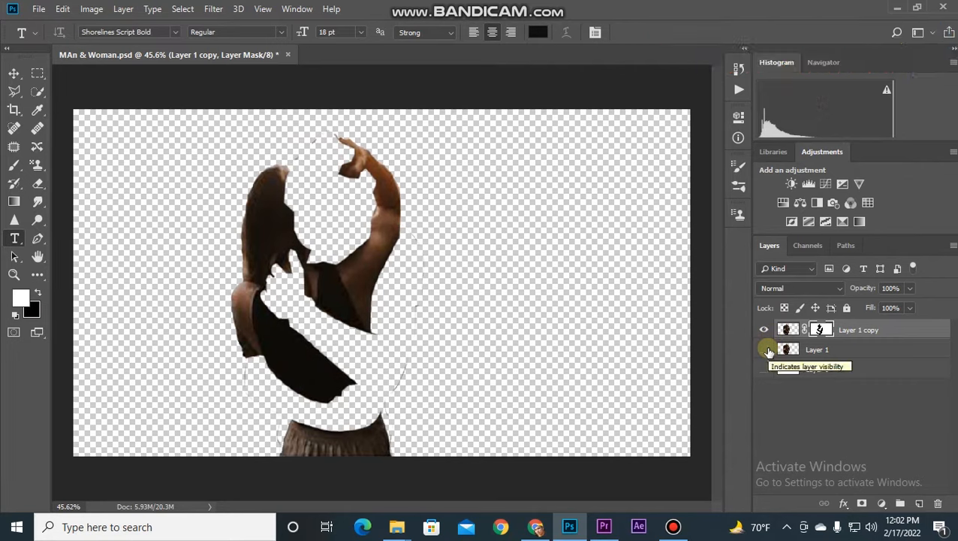
click(765, 350)
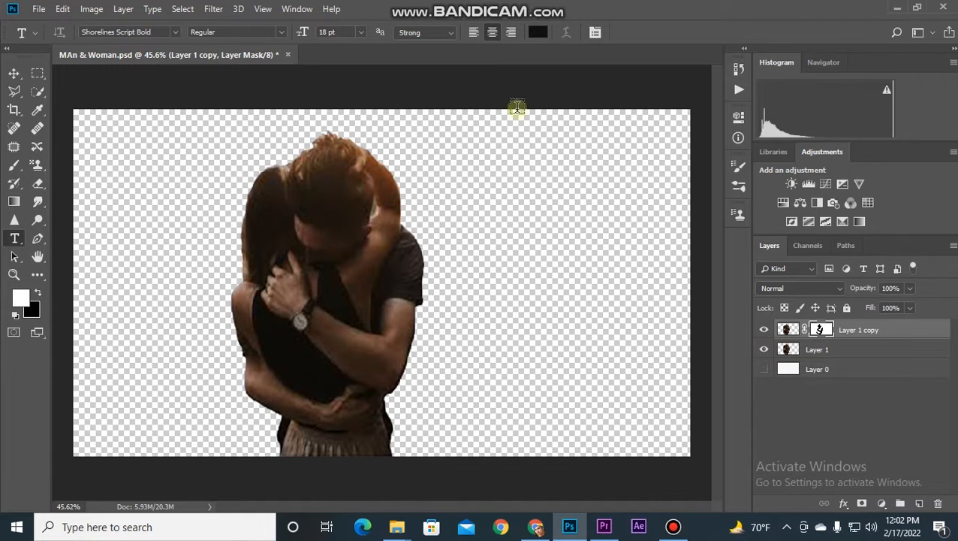
click(892, 349)
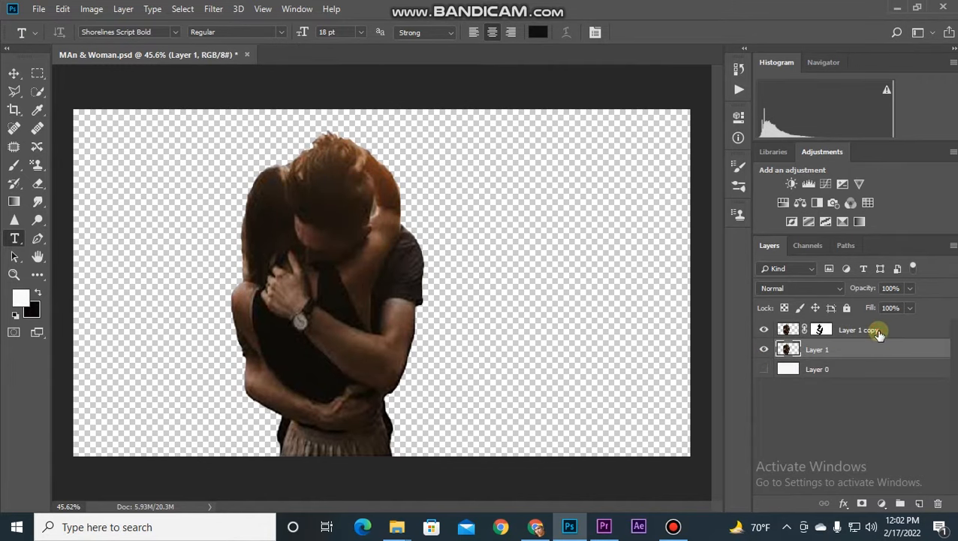
click(764, 369)
click(875, 329)
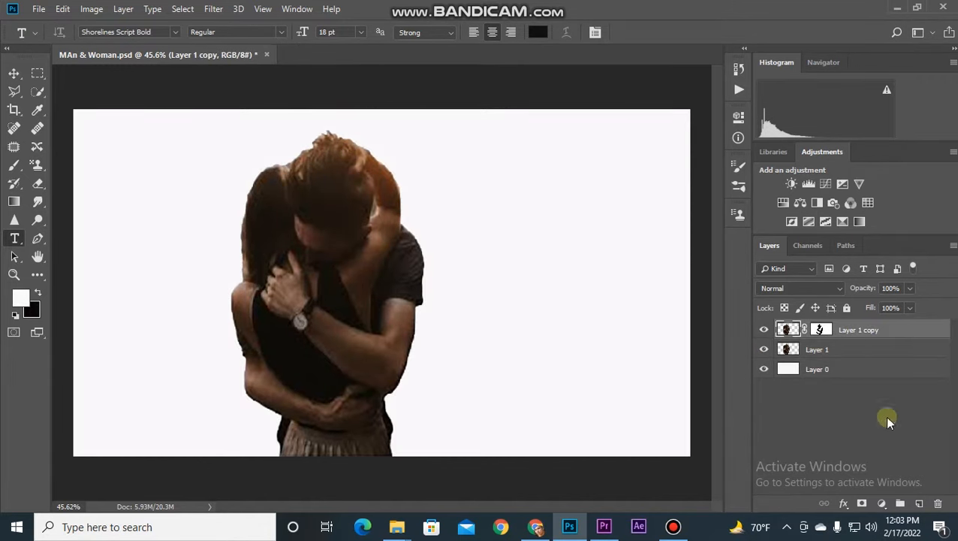
Add a Black & White adjustment layer above Layer 1 copy with Reds at 220 and the Yellows value raised
click(881, 504)
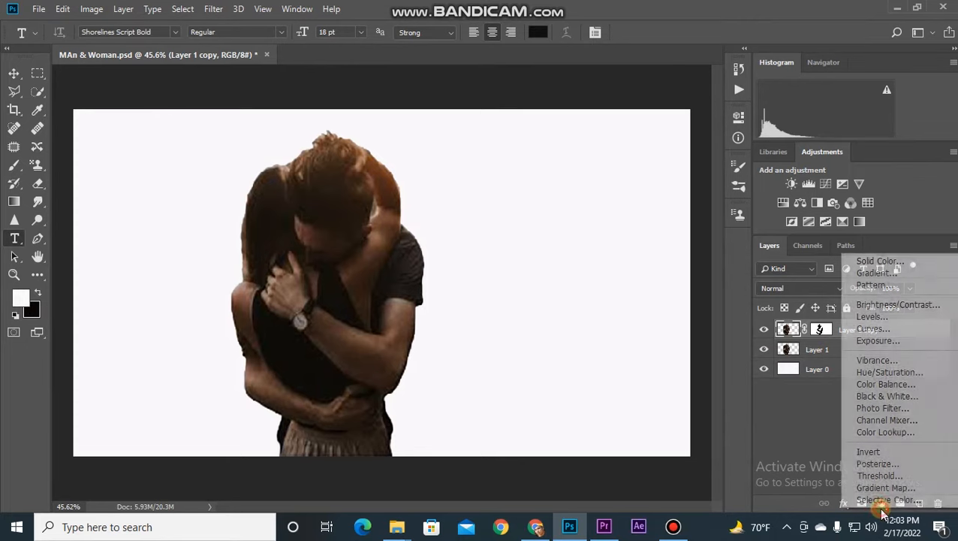
click(883, 397)
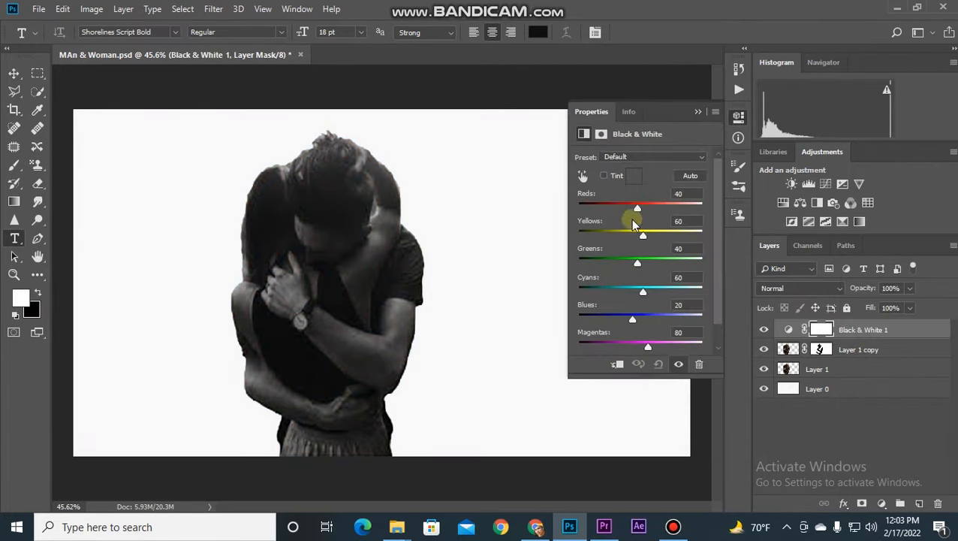
drag(635, 203, 681, 202)
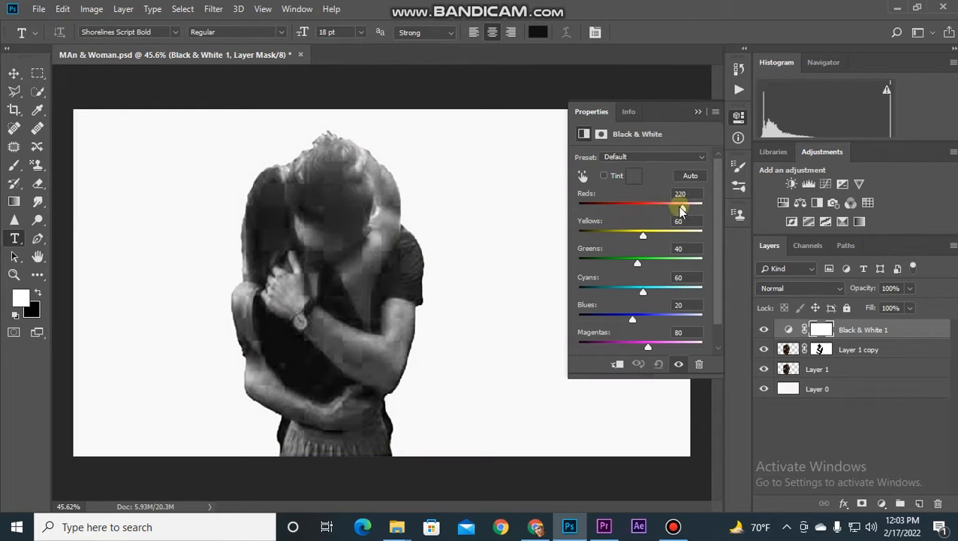
drag(643, 235, 671, 239)
click(698, 112)
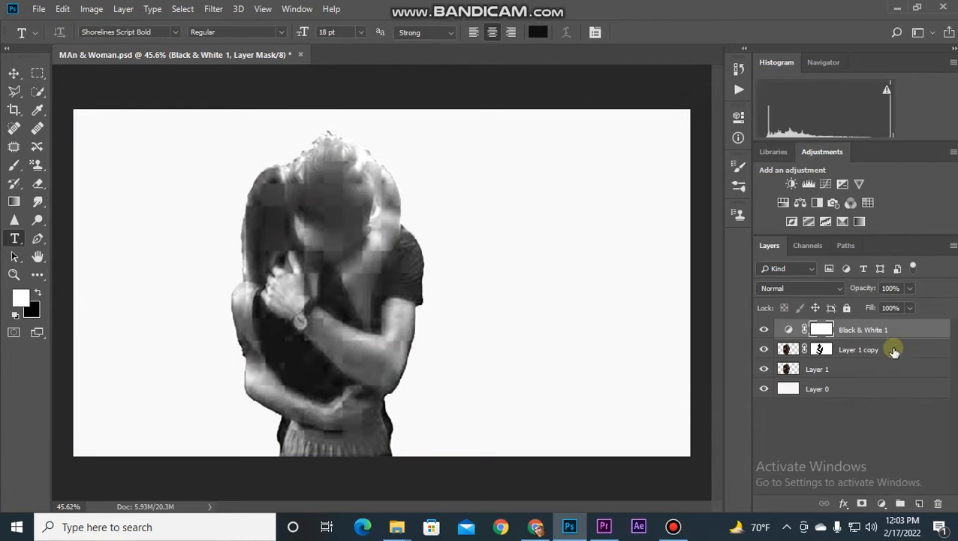
Save the black-and-white version as the Photoshop file "MAn & Woman" in Downloads, replacing the existing file
click(34, 8)
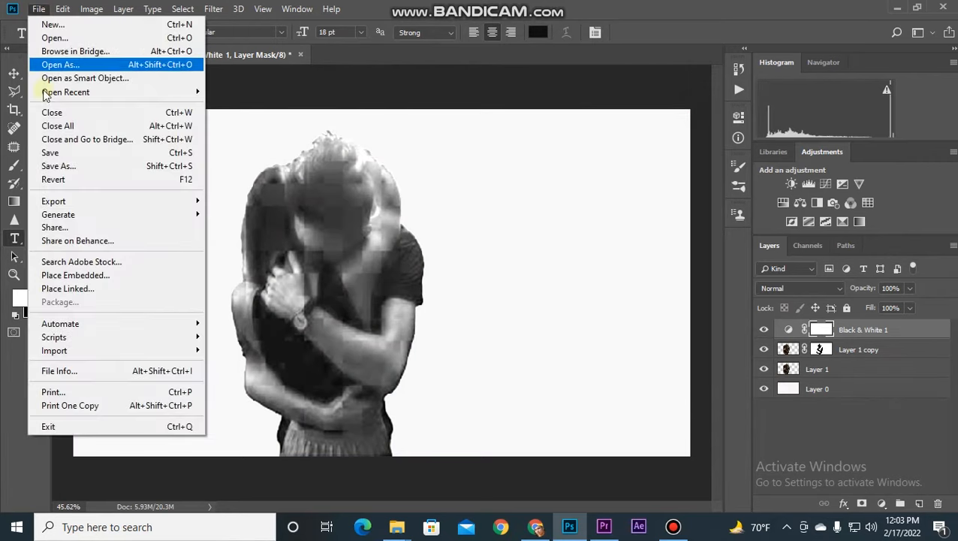
click(62, 172)
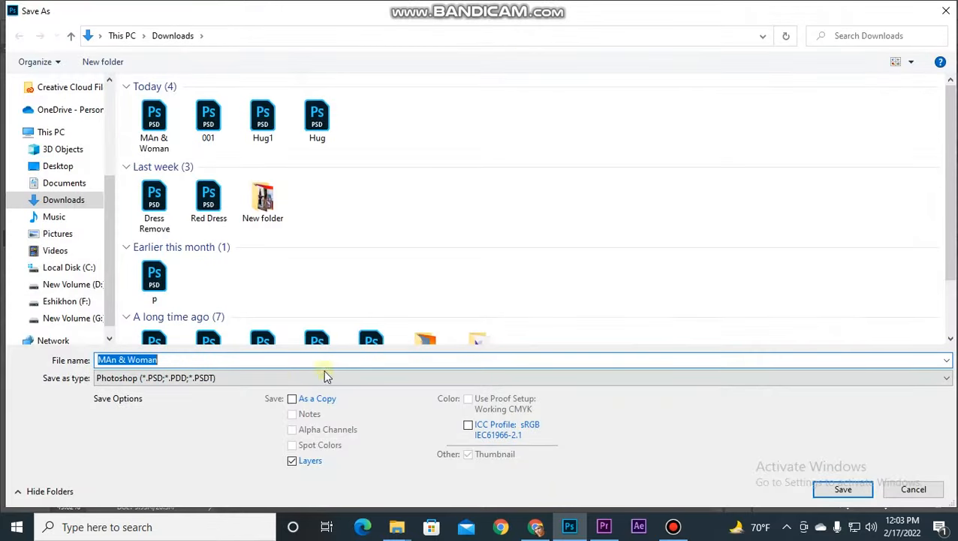
click(154, 124)
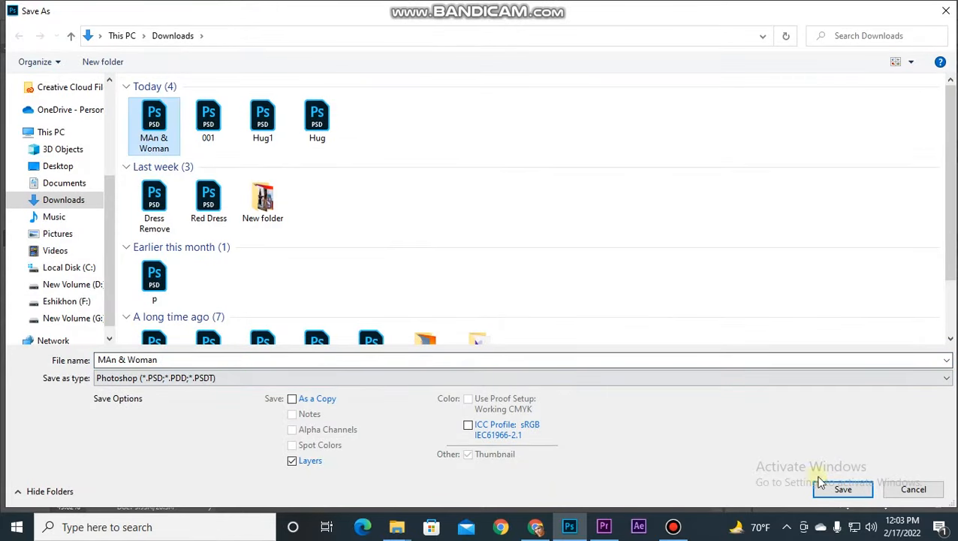
click(842, 489)
click(636, 132)
Delete the Black & White adjustment layer and check Layer 1 and its masked copy by toggling their visibility
mouse_move(894, 328)
mouse_down()
mouse_move(901, 474)
mouse_move(944, 505)
mouse_up()
click(767, 330)
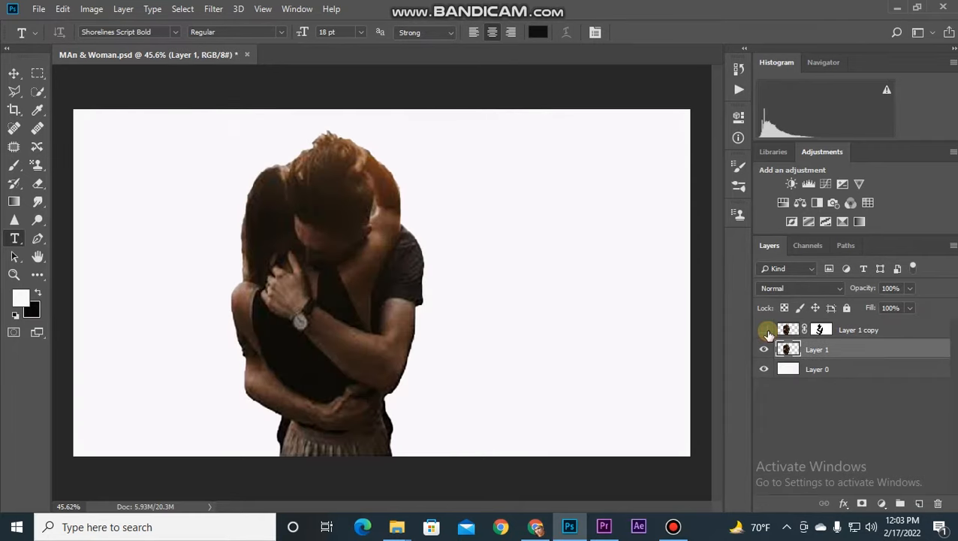
click(764, 350)
click(764, 332)
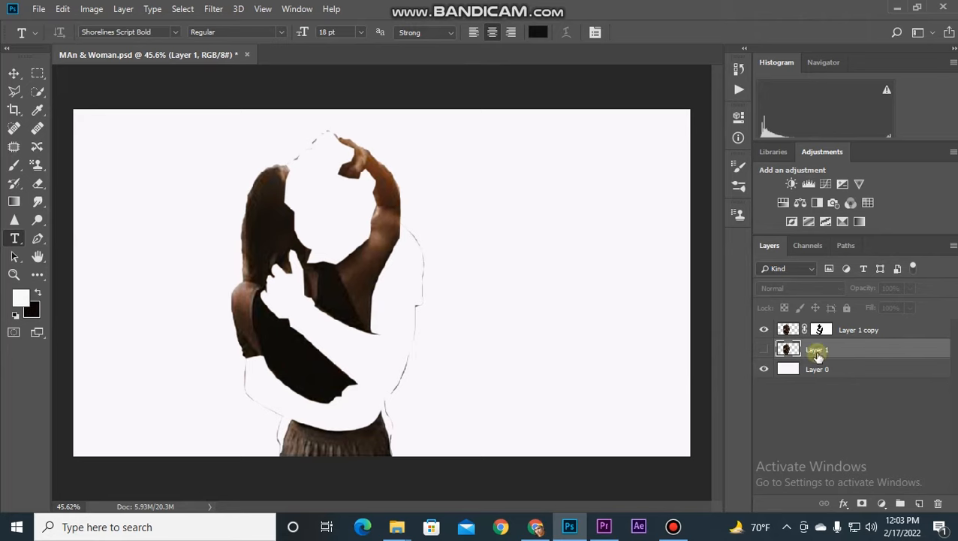
click(763, 351)
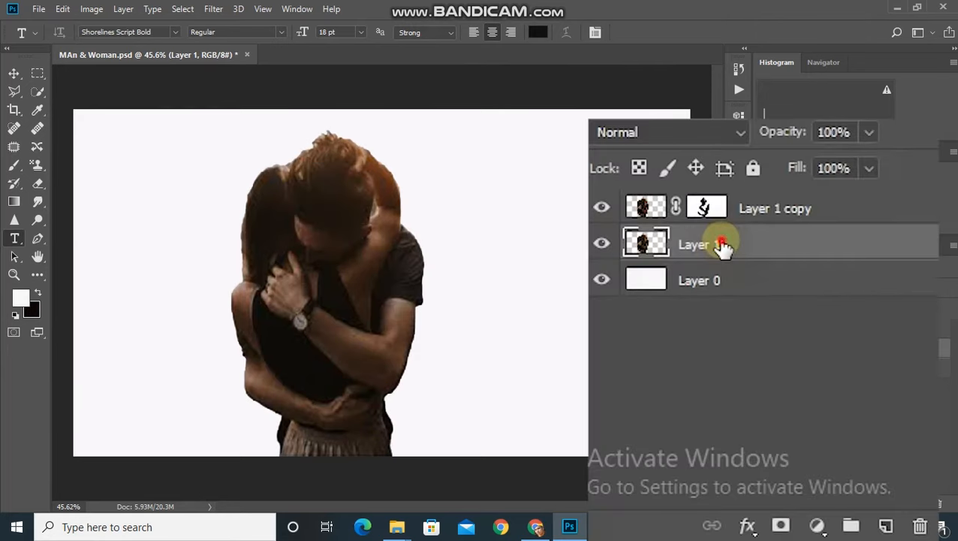
Rename Layer 1 to "MAN"
double_click(714, 246)
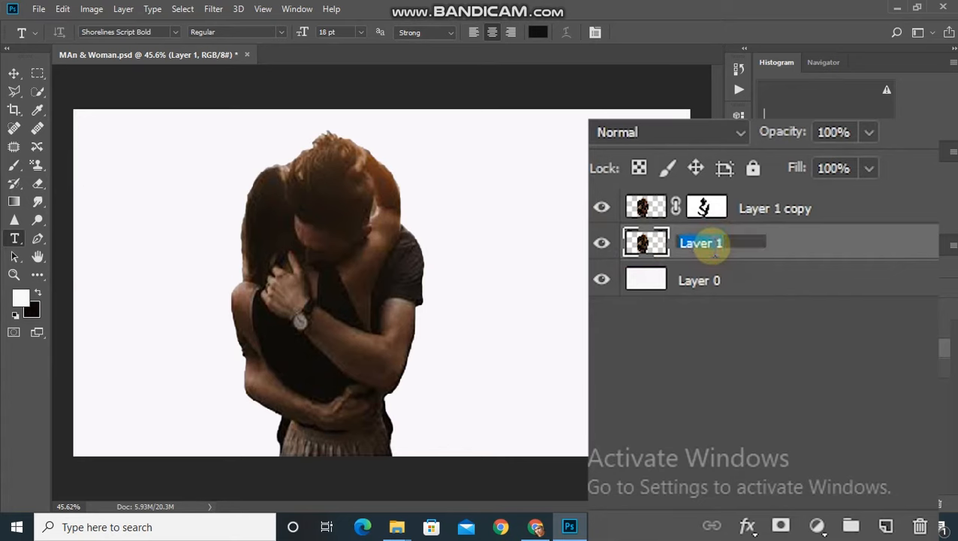
text(MAn)
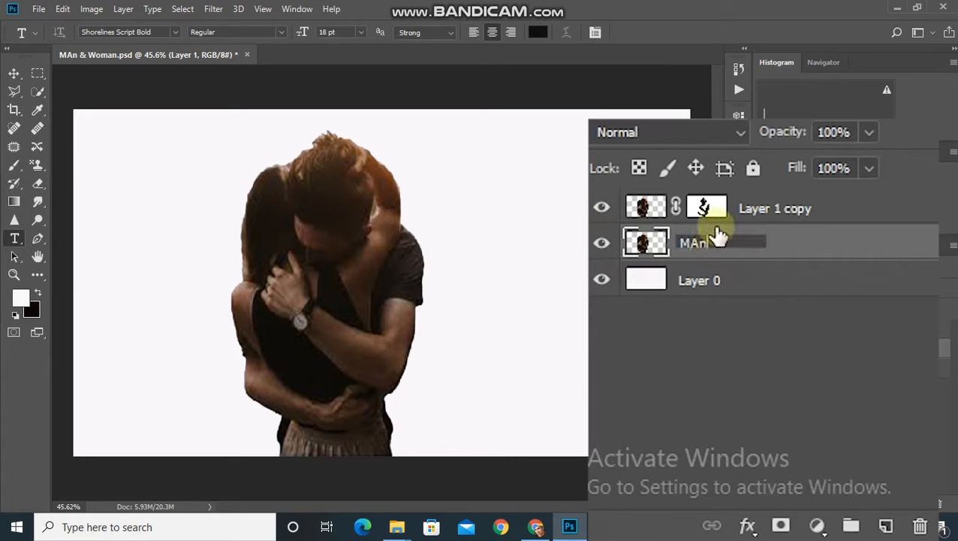
text(N)
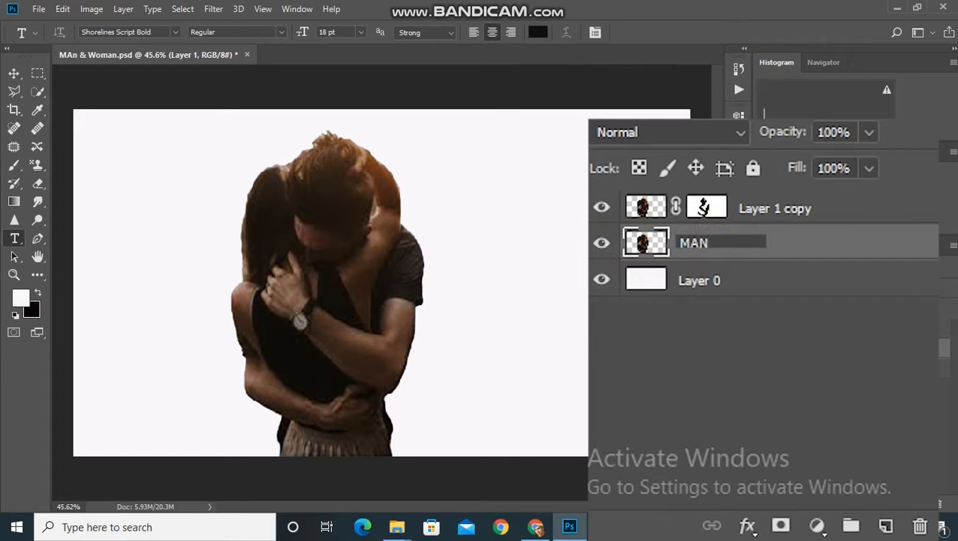
Rename Layer 1 copy to "Woman" and toggle the MAN layer's visibility to check the separation, leaving it shown
click(602, 244)
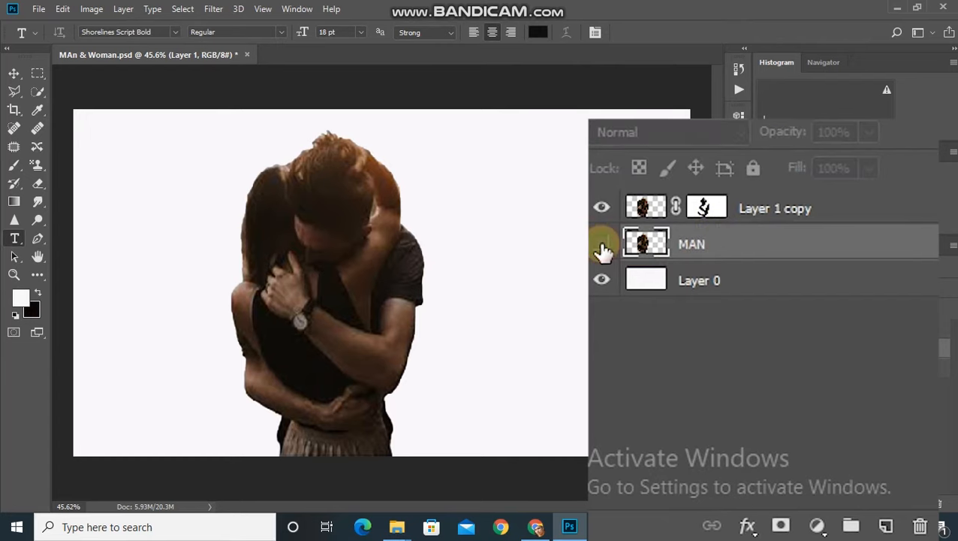
double_click(751, 205)
text(Woman)
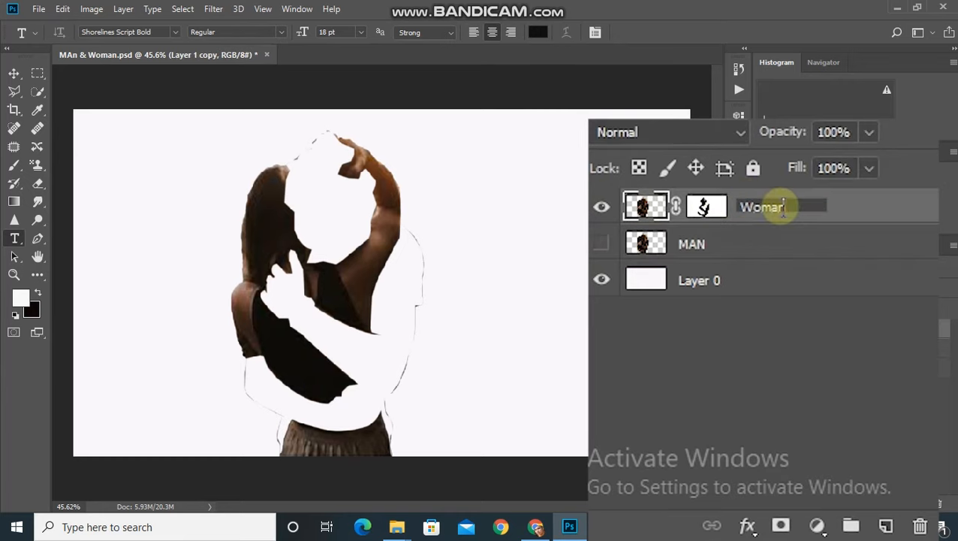
key(Return)
click(602, 245)
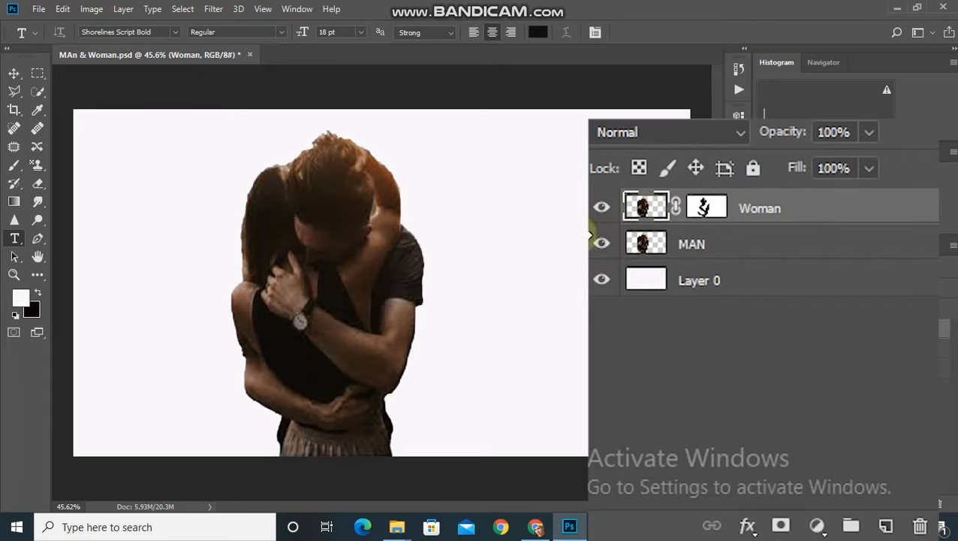
click(601, 244)
click(607, 244)
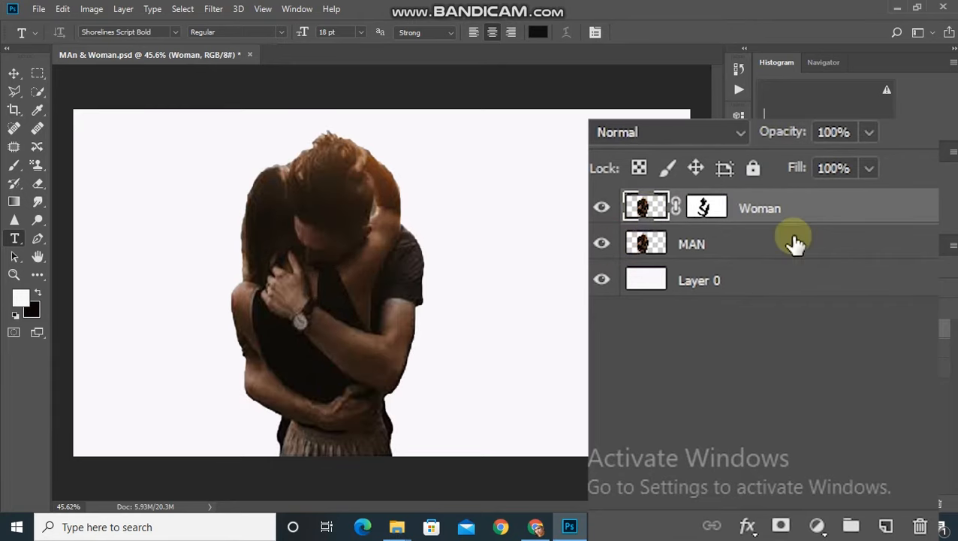
click(772, 242)
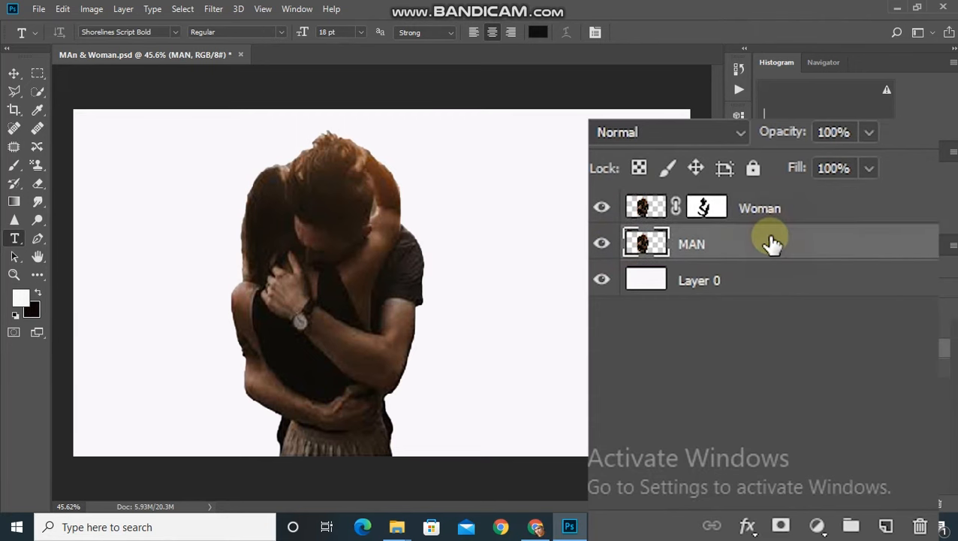
click(823, 199)
click(772, 246)
click(795, 209)
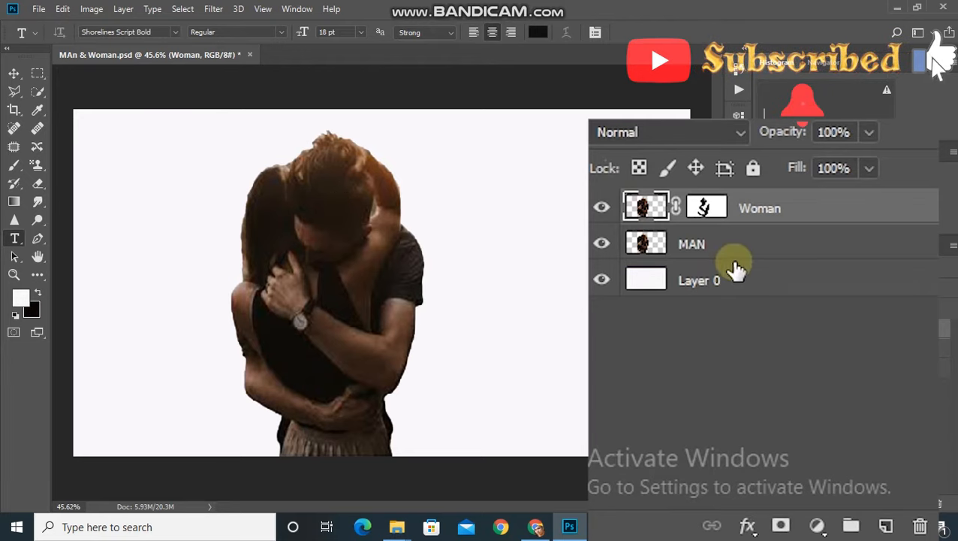
click(764, 269)
click(754, 244)
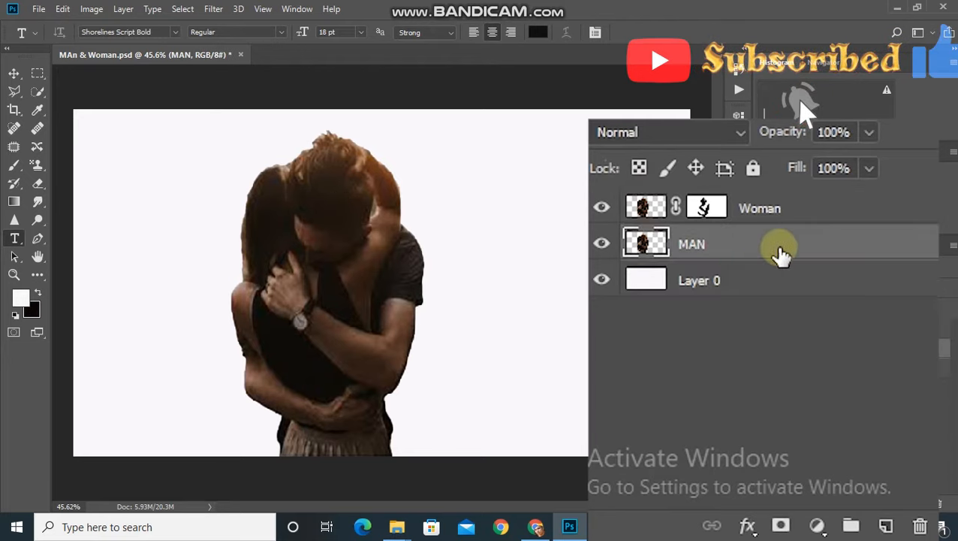
click(752, 400)
Draw a paragraph text box covering the whole canvas directly above the MAN layer with the Horizontal Type tool
click(749, 244)
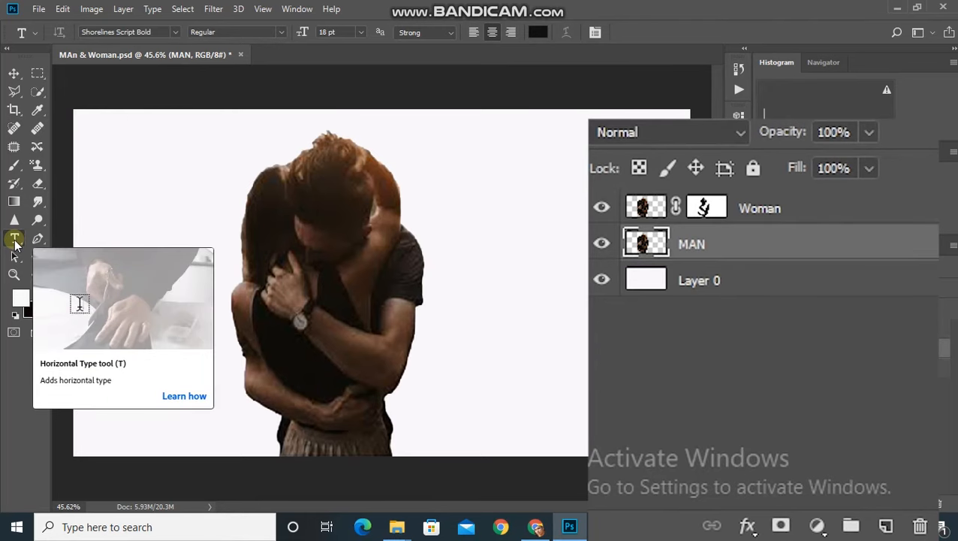
drag(66, 113, 702, 484)
drag(386, 113, 385, 110)
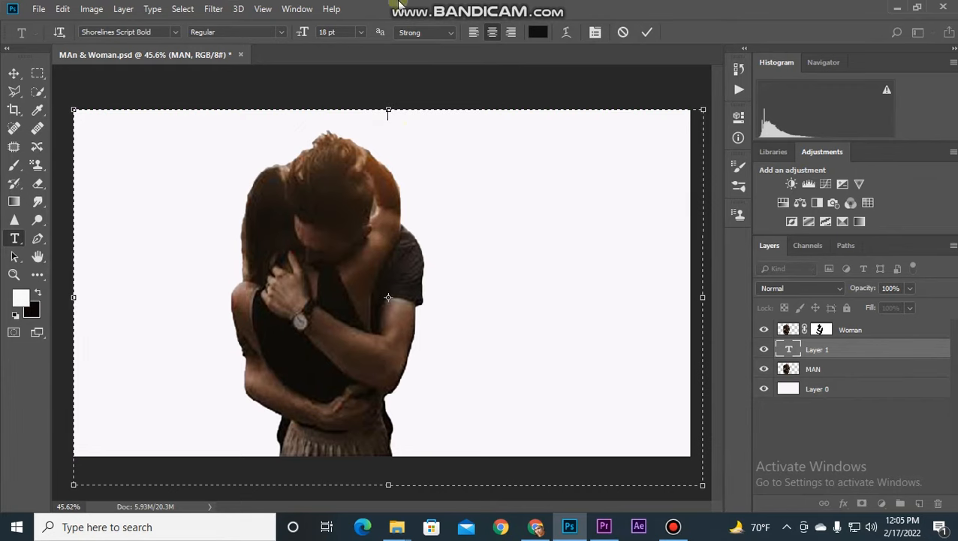
Switch to Chrome and bring up the Google search results for dafont
click(535, 526)
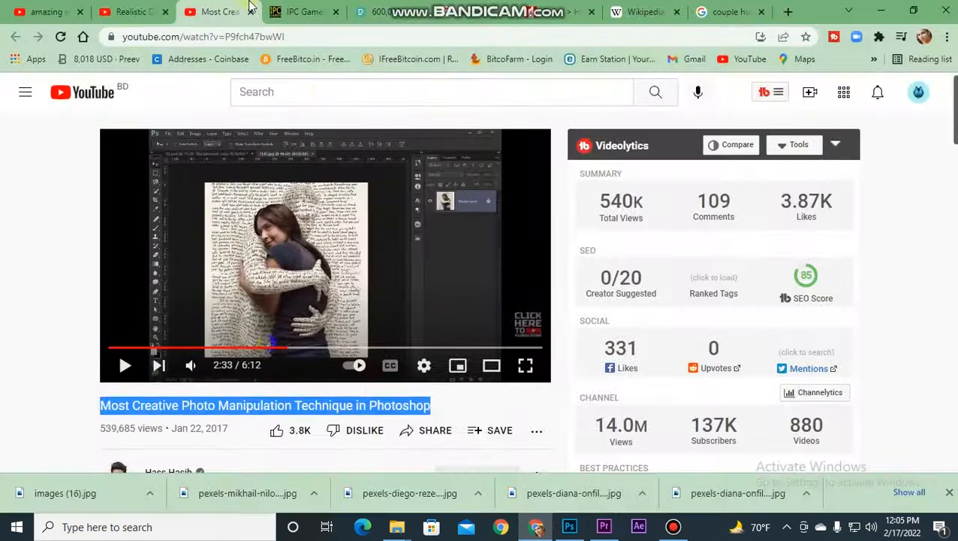
click(395, 11)
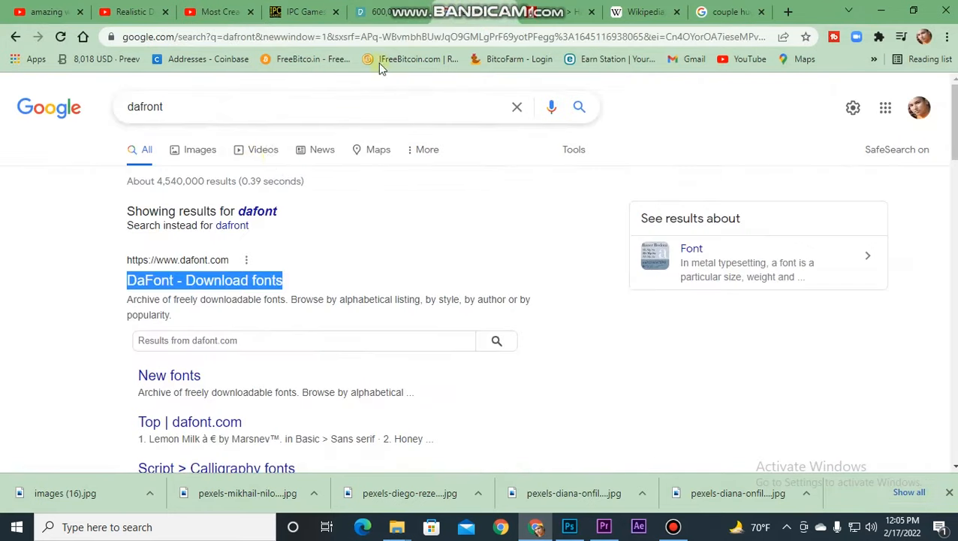
click(70, 256)
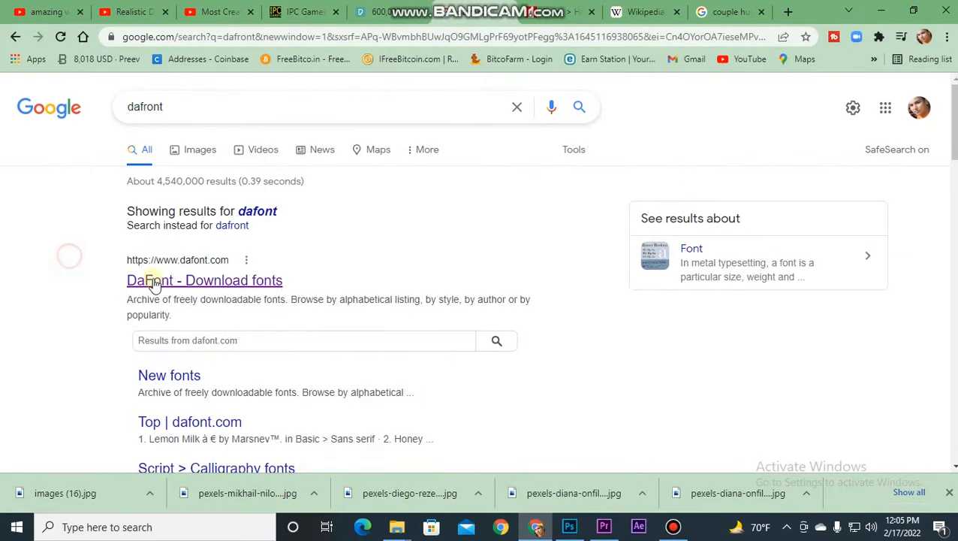
Open the DaFont site from the search results and browse its Script > Handwritten fonts
drag(290, 278, 96, 274)
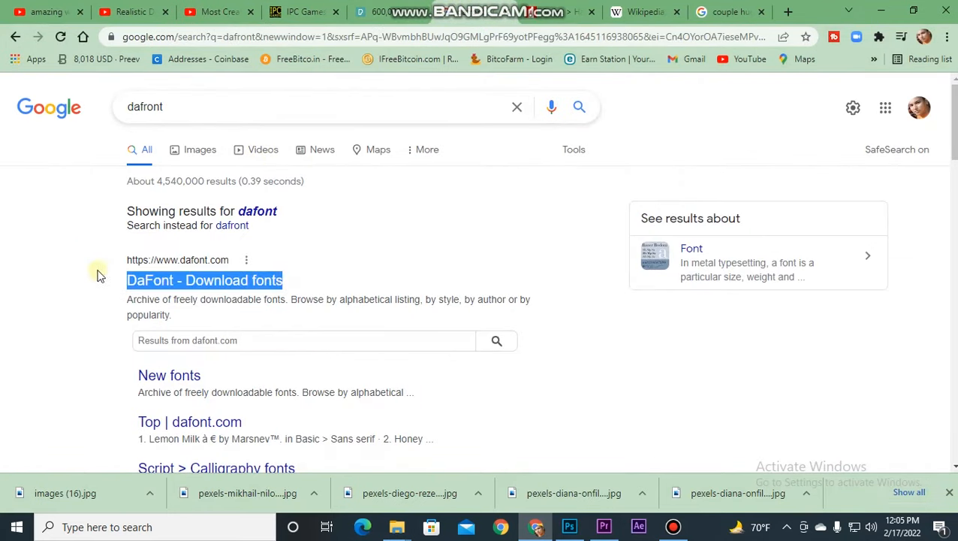
click(181, 281)
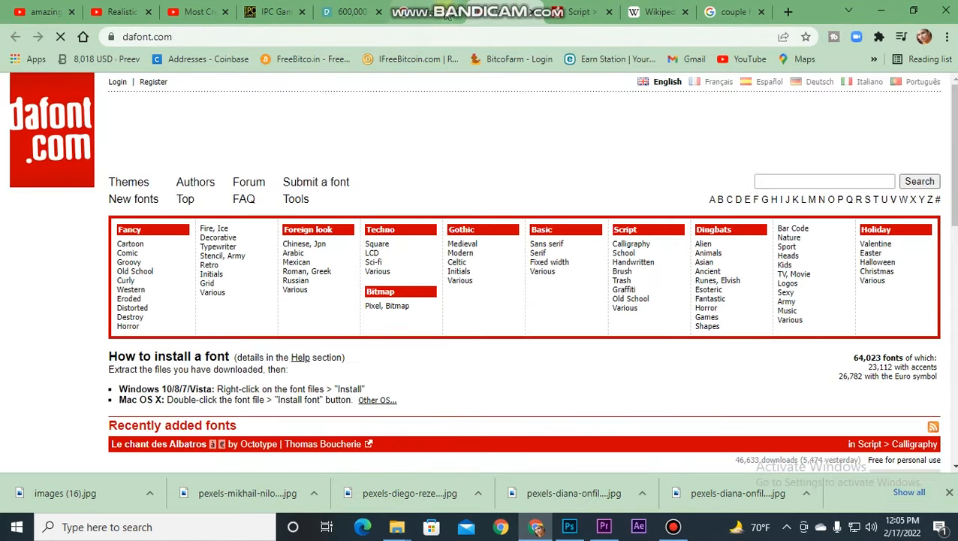
click(455, 13)
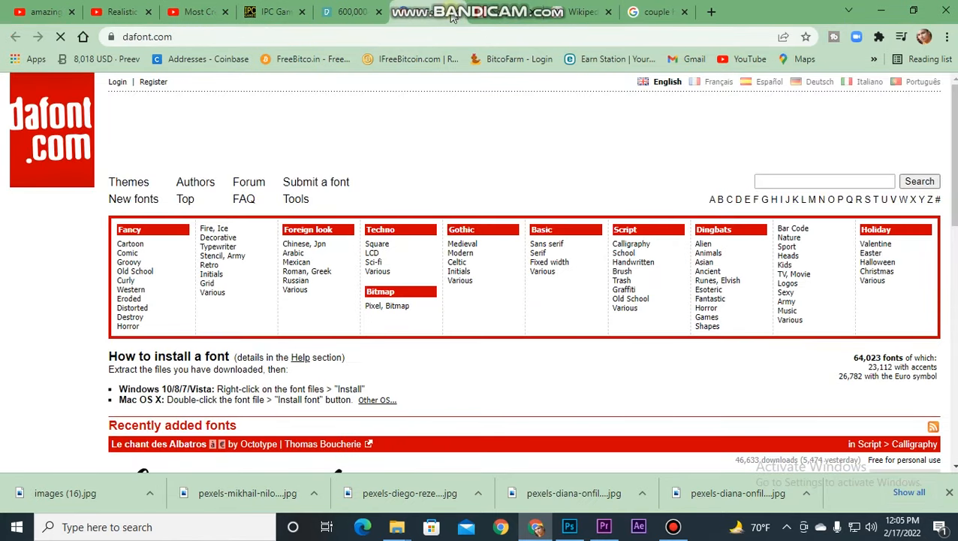
click(532, 13)
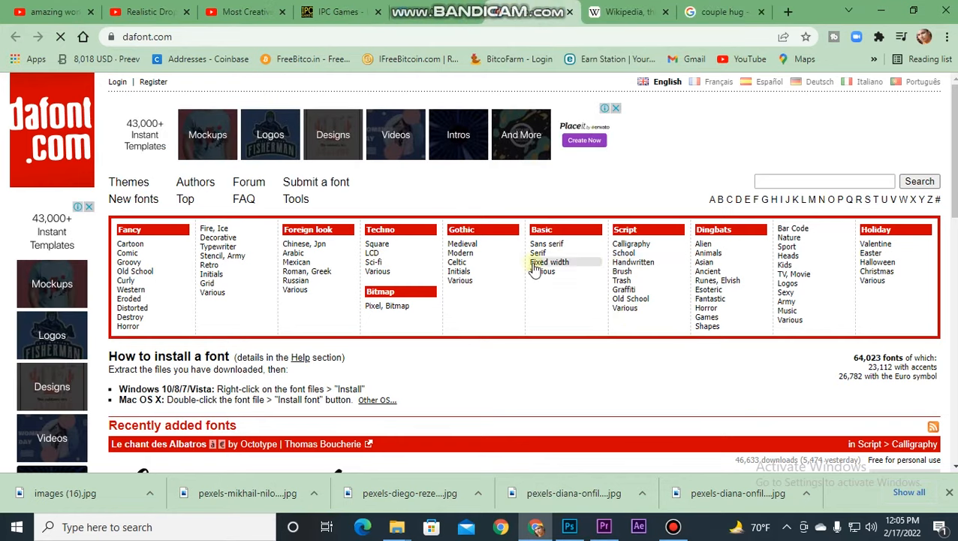
click(635, 263)
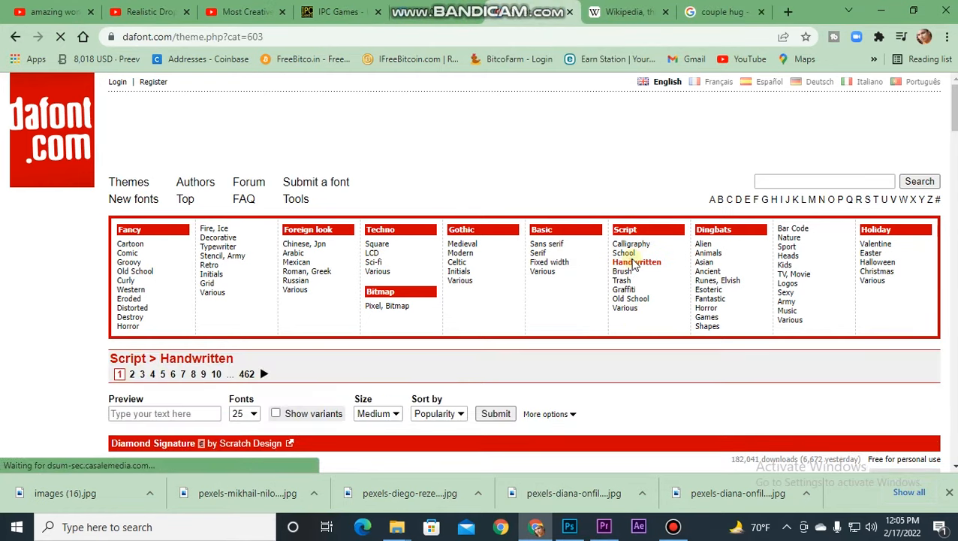
scroll(485, 275, down, 6)
scroll(484, 274, down, 2)
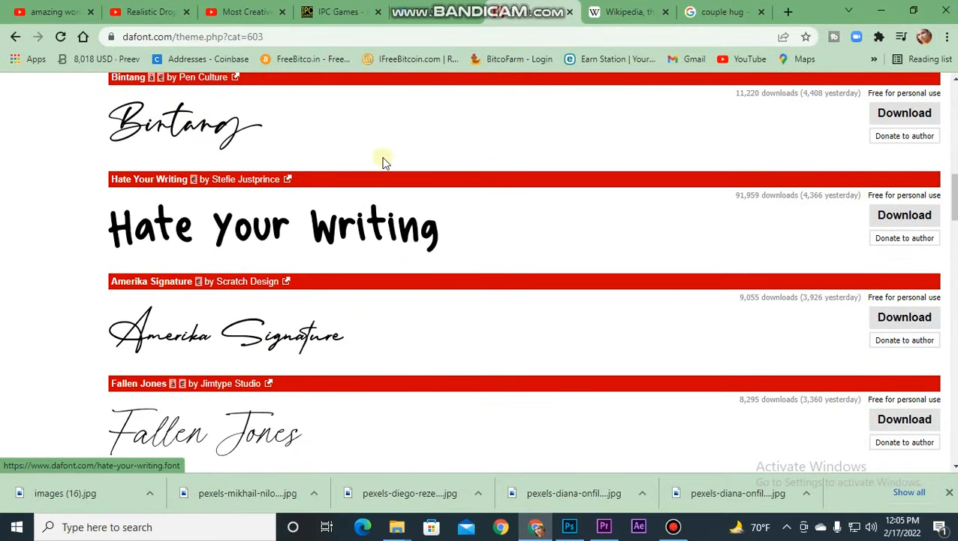
Switch to File Explorer's New folder, check the Hand writing-2 archive's extraction options, and preview the Bintang font file before closing it
click(881, 11)
mouse_move(397, 526)
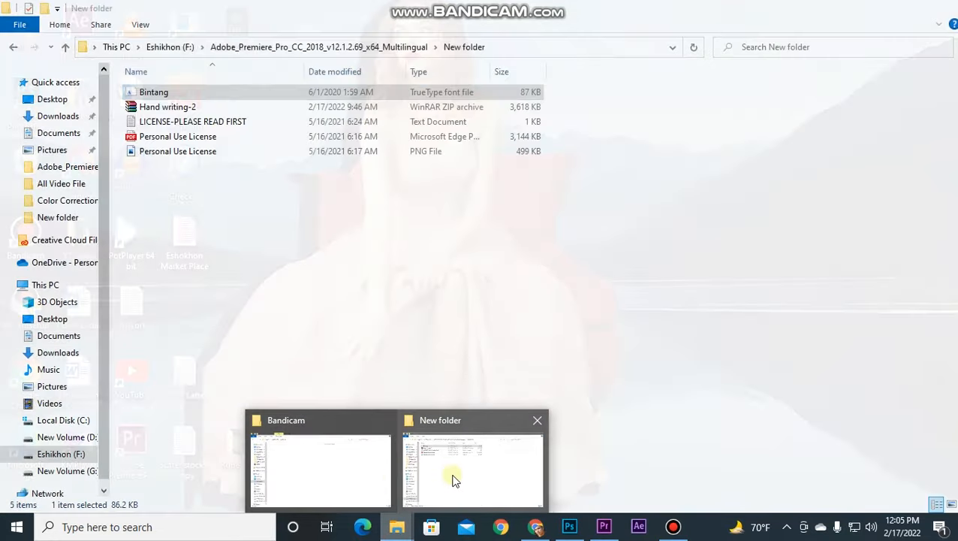
click(455, 479)
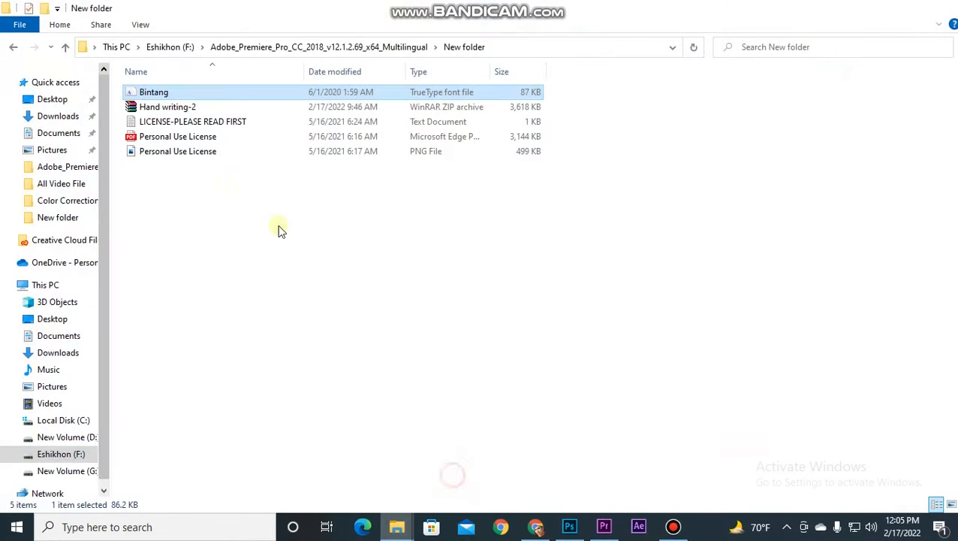
click(147, 112)
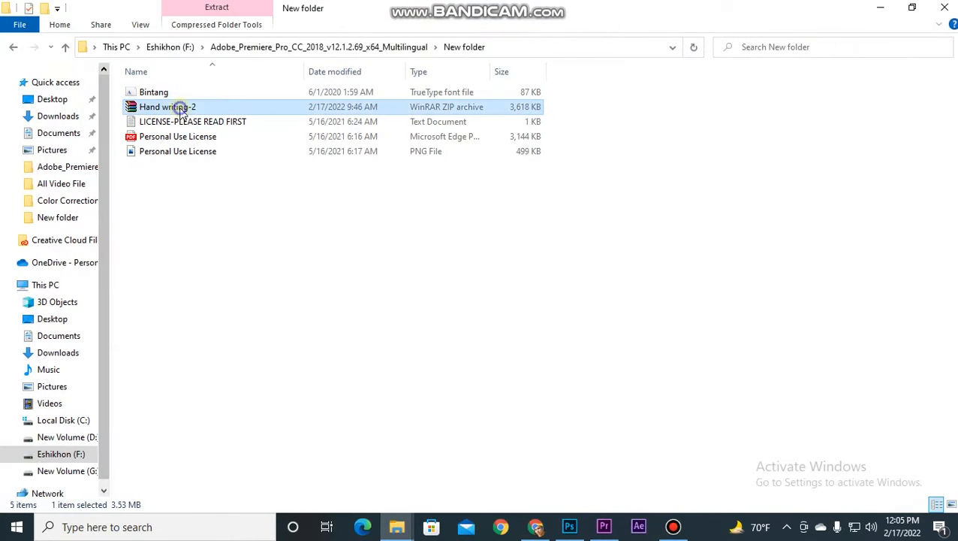
right_click(180, 111)
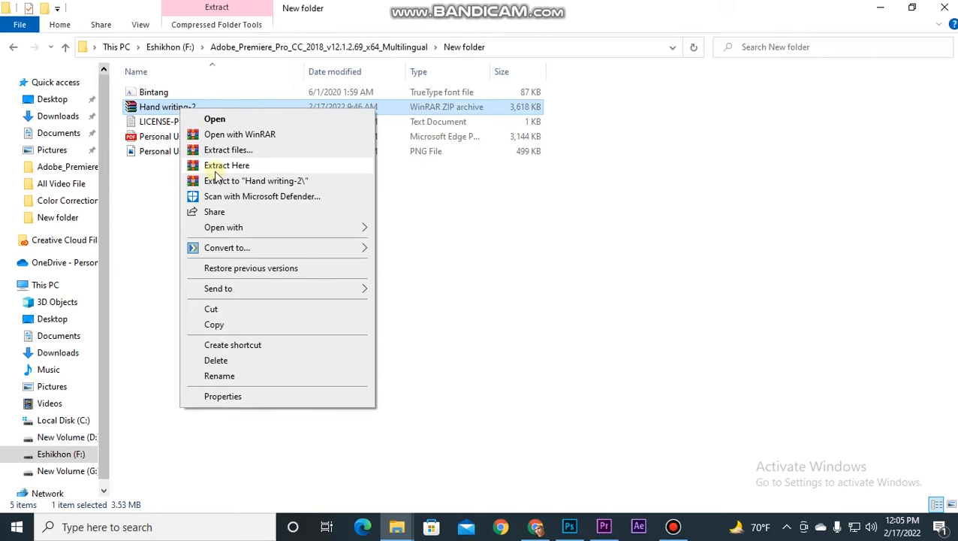
click(152, 178)
double_click(154, 93)
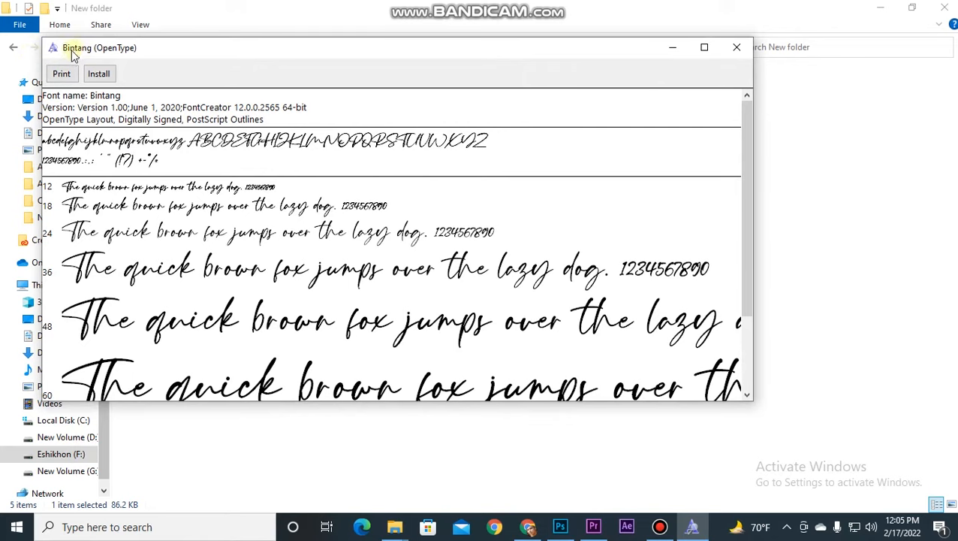
click(737, 47)
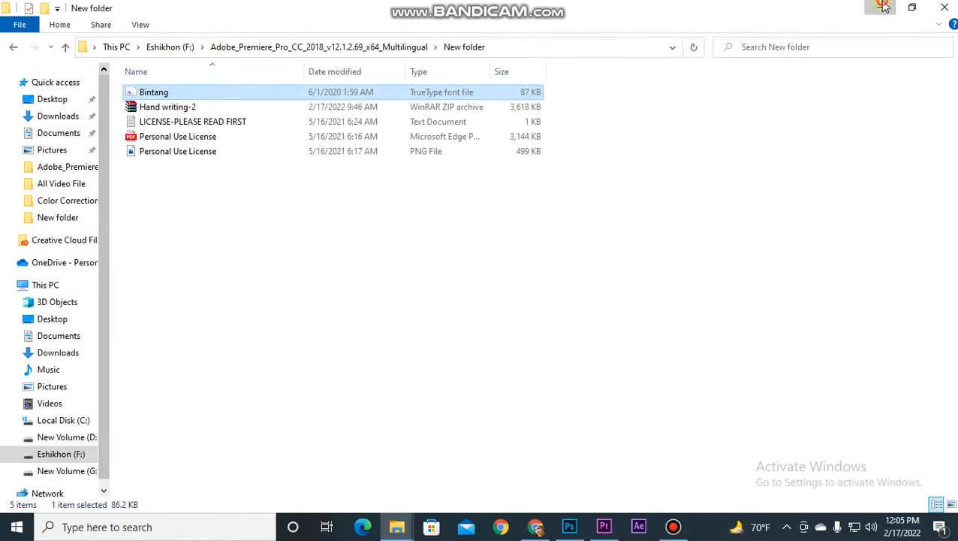
Switch to Chrome and copy the featured article text about the Ur-Quan from the Wikipedia main page
click(879, 7)
click(552, 527)
click(623, 11)
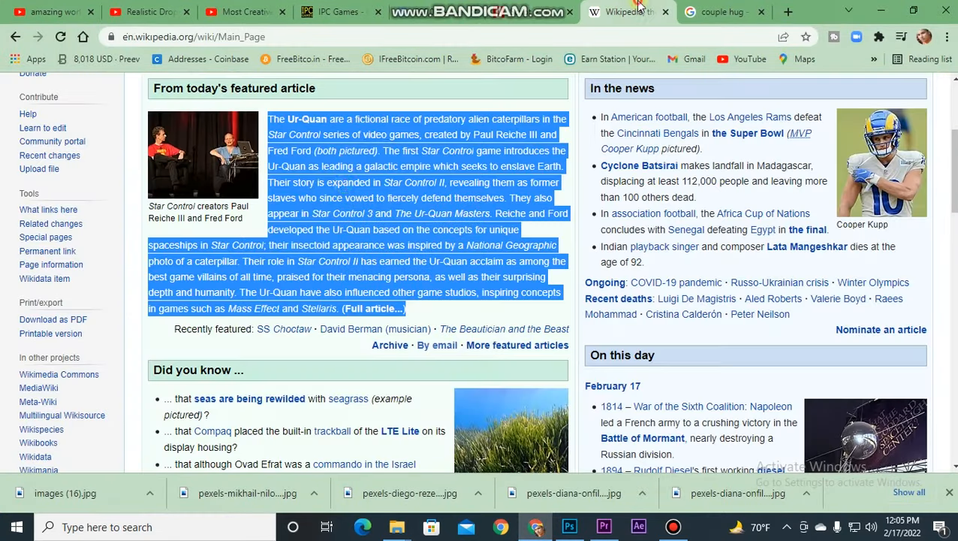
right_click(409, 215)
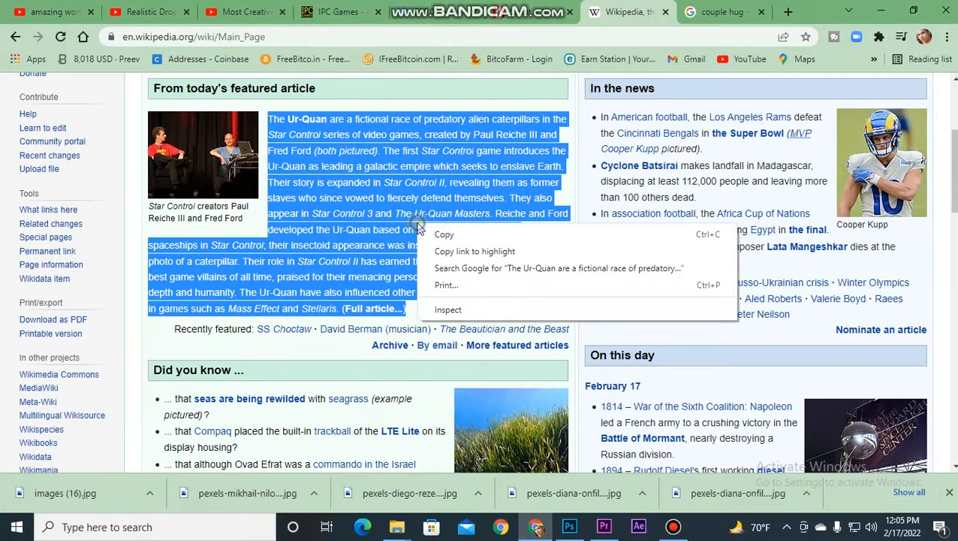
click(438, 224)
Return to Photoshop and paste the copied article text repeatedly until it fills the text box across the whole canvas
click(880, 11)
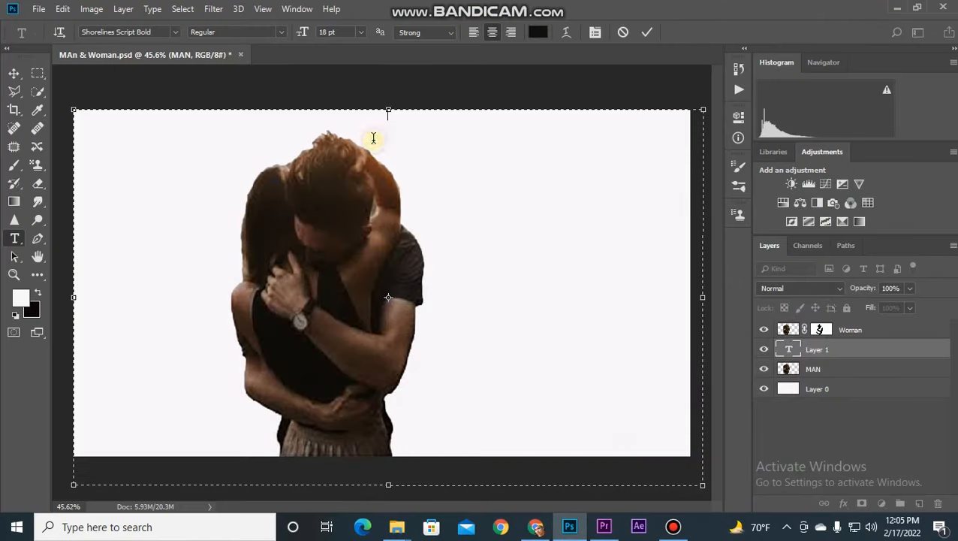
key(ctrl+v)
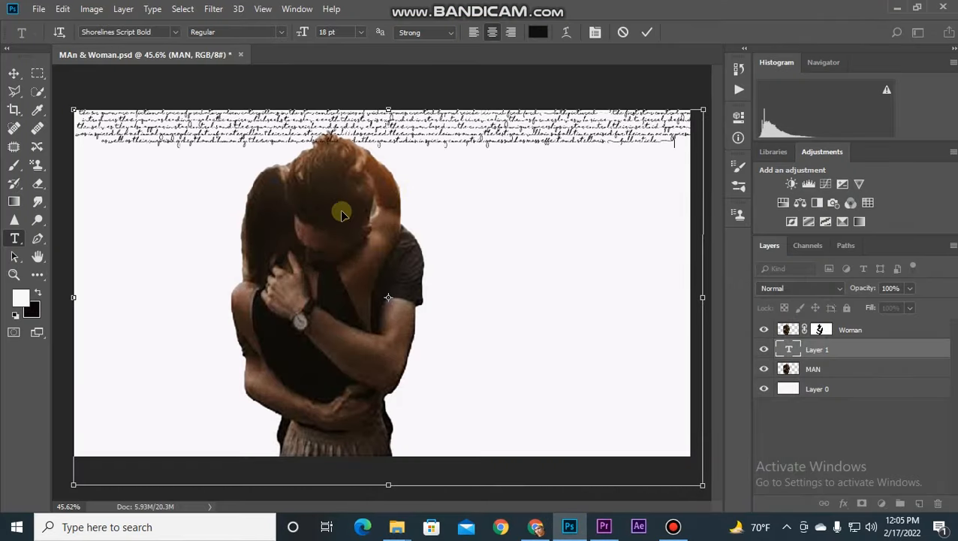
key(ctrl+v)
key(ctrl+v)
key(ctrl+v)
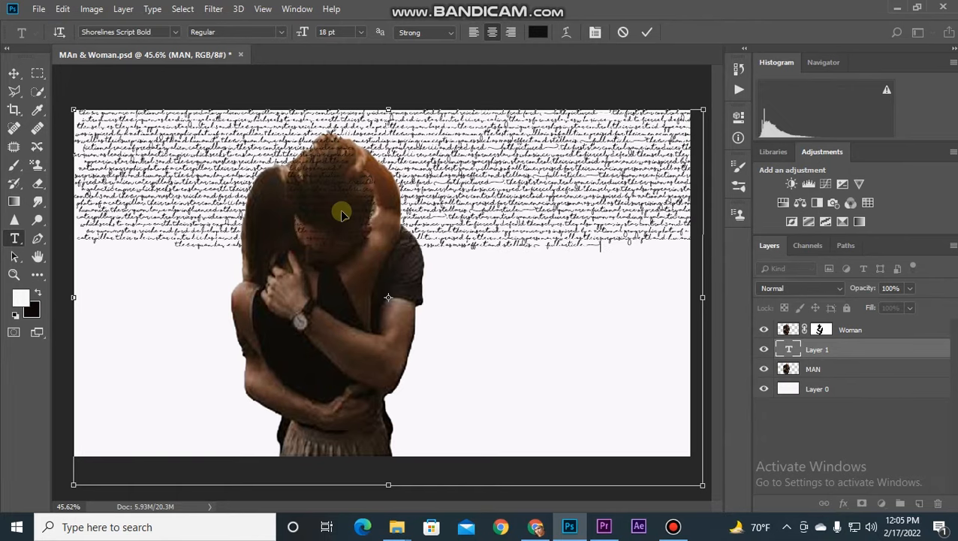
key(ctrl+a)
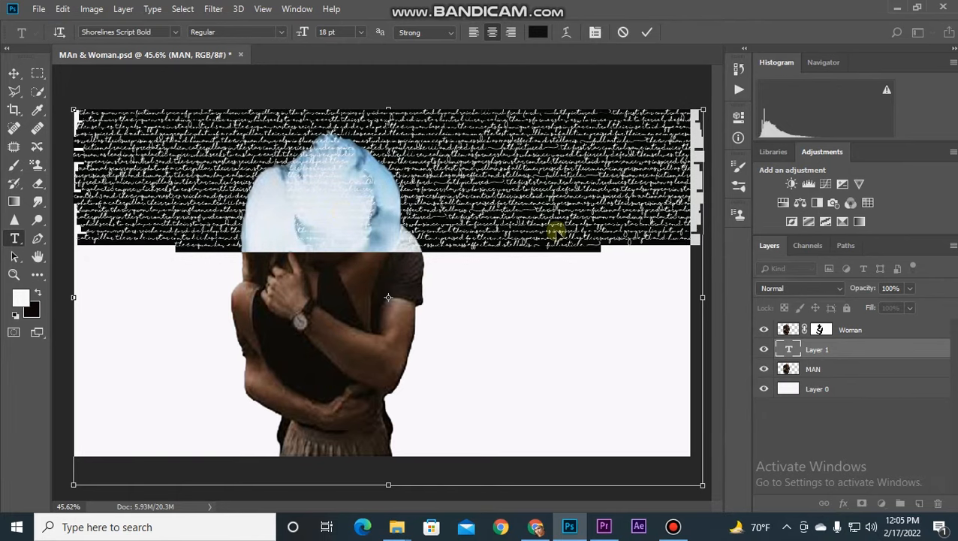
click(608, 250)
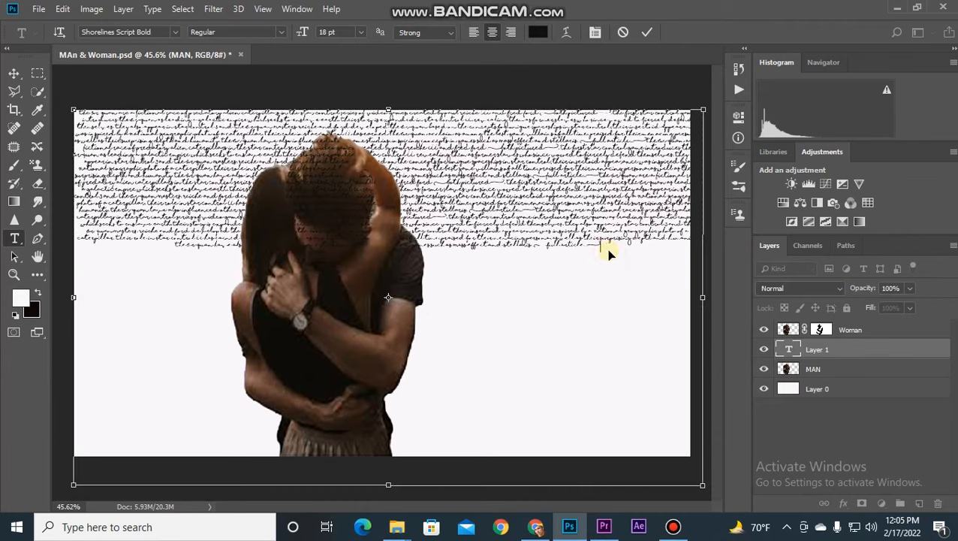
key(ctrl+v)
key(ctrl+v)
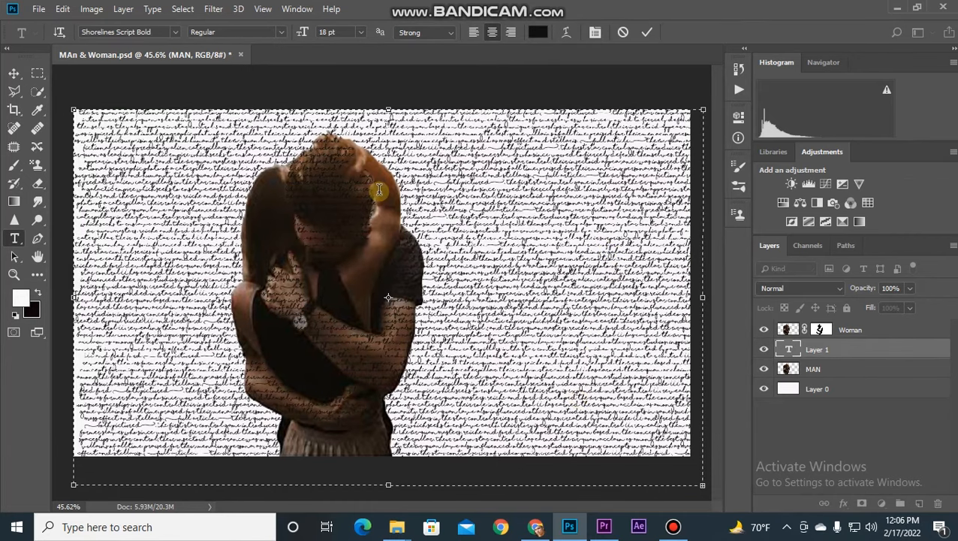
Set all the pasted text to 24 pt, shorten the text box slightly from its lower edge, and commit the text
key(ctrl+a)
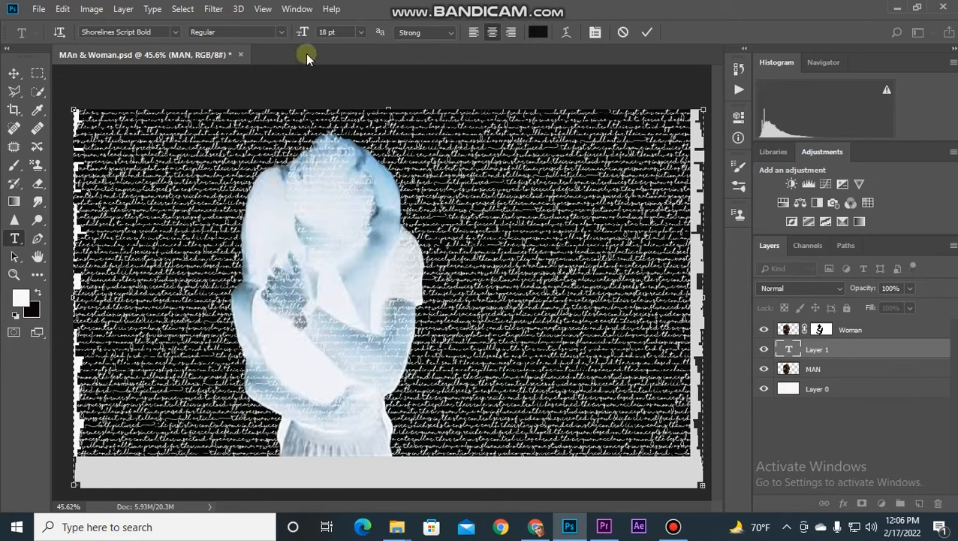
click(360, 32)
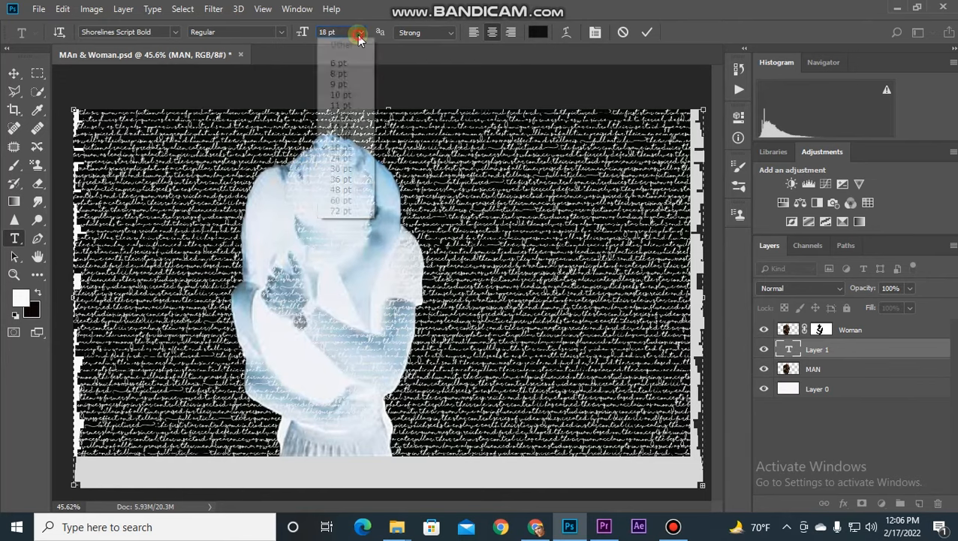
click(341, 158)
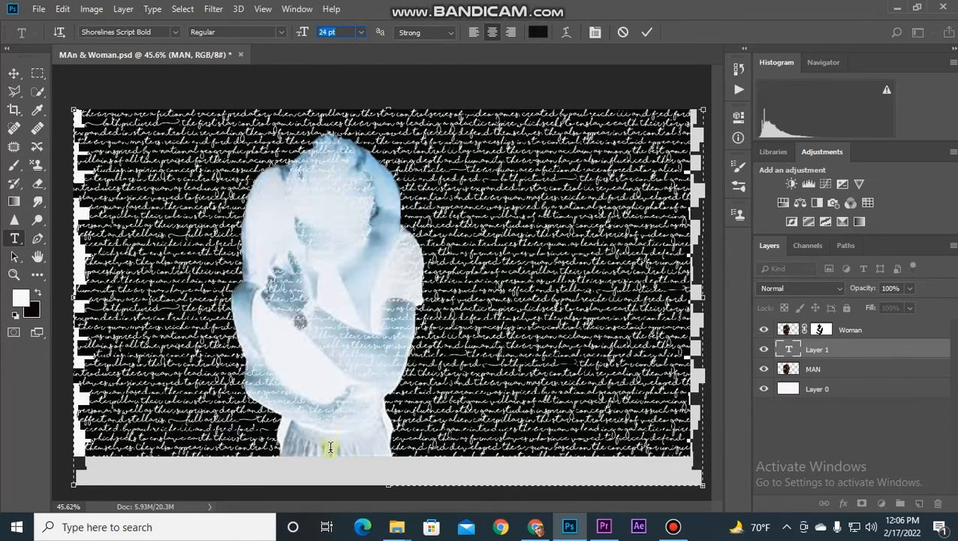
click(312, 467)
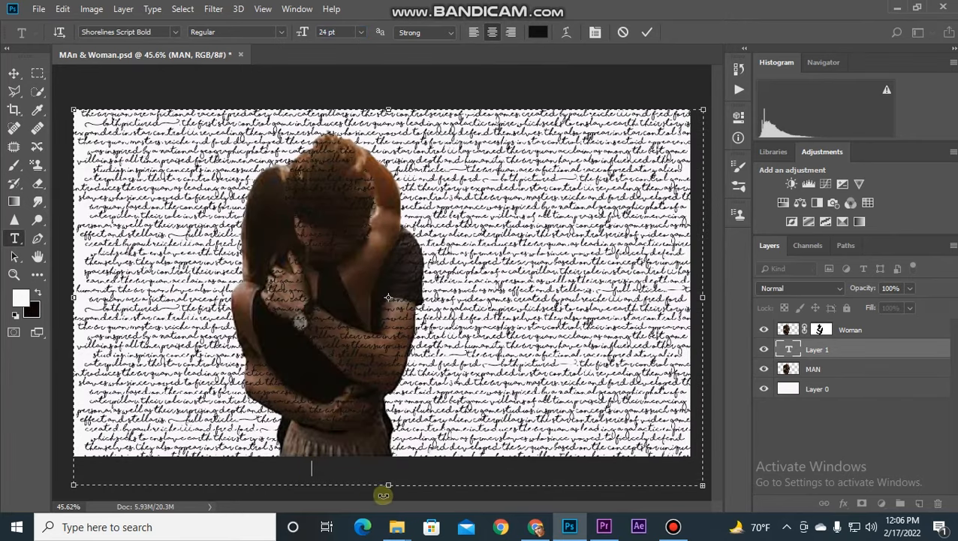
mouse_move(388, 485)
mouse_down()
mouse_move(387, 451)
mouse_move(387, 468)
mouse_up()
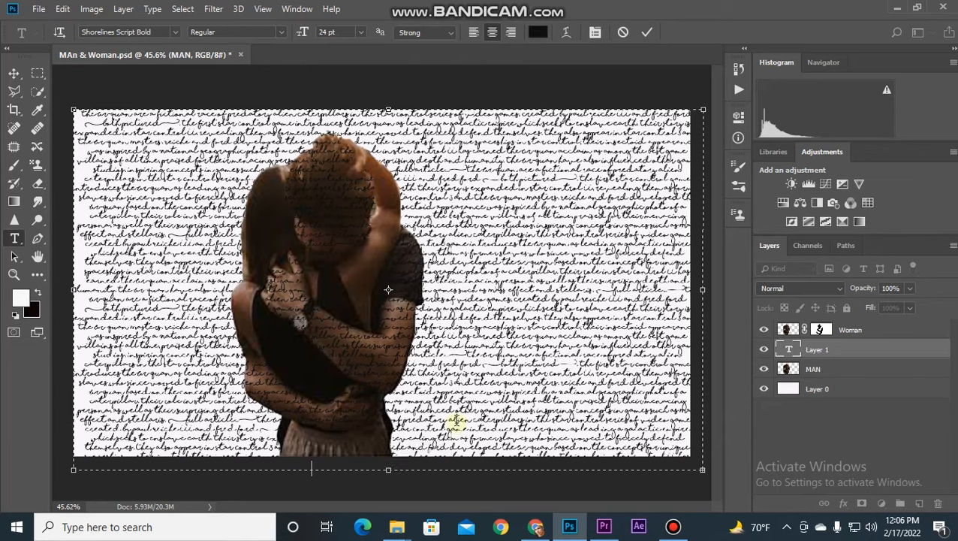
click(646, 34)
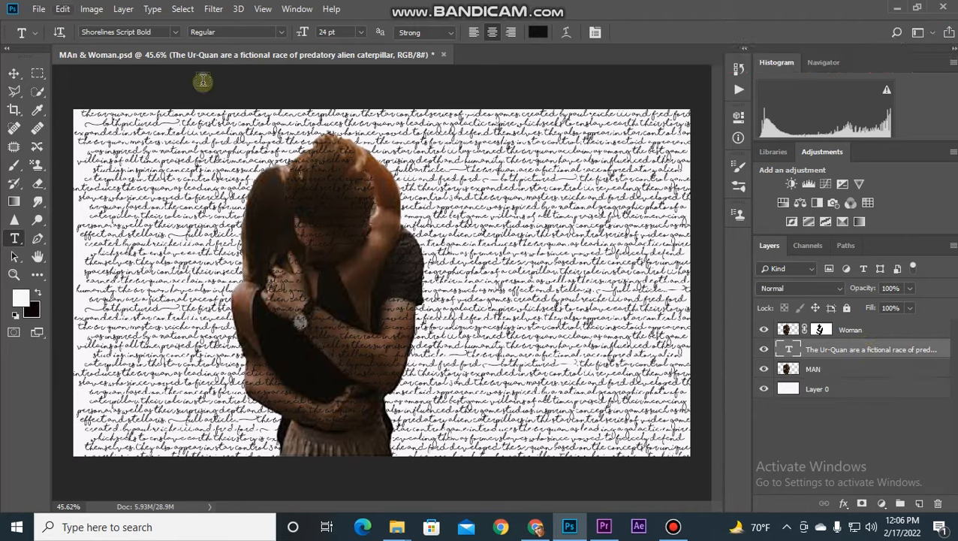
Convert the text layer to a smart object and apply Displace with horizontal and vertical scale 10, using MAn & Woman as the displacement map
click(853, 437)
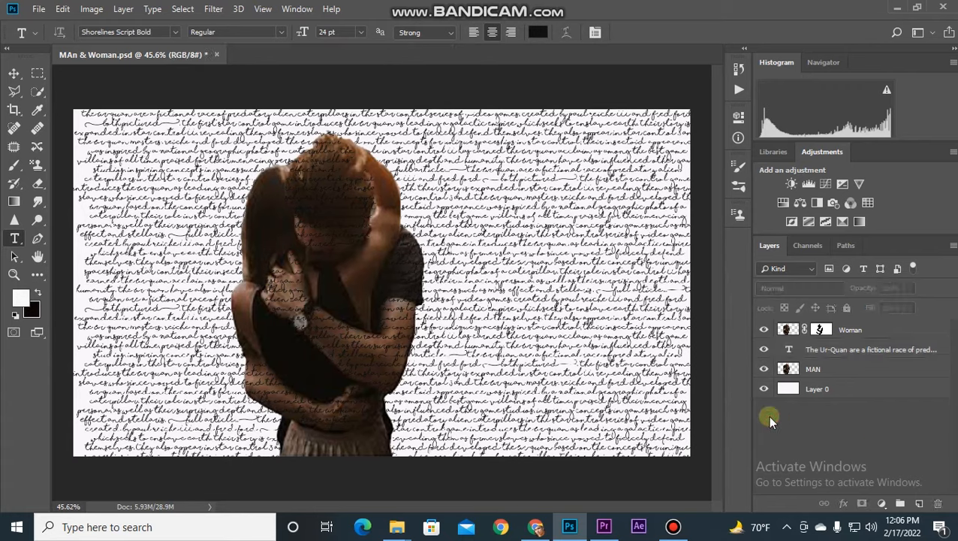
click(884, 349)
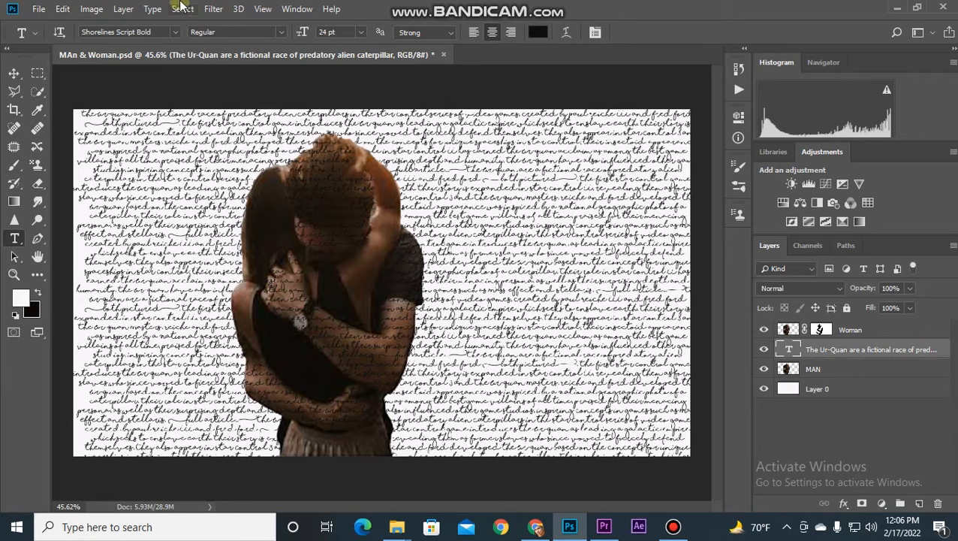
click(213, 9)
mouse_move(253, 198)
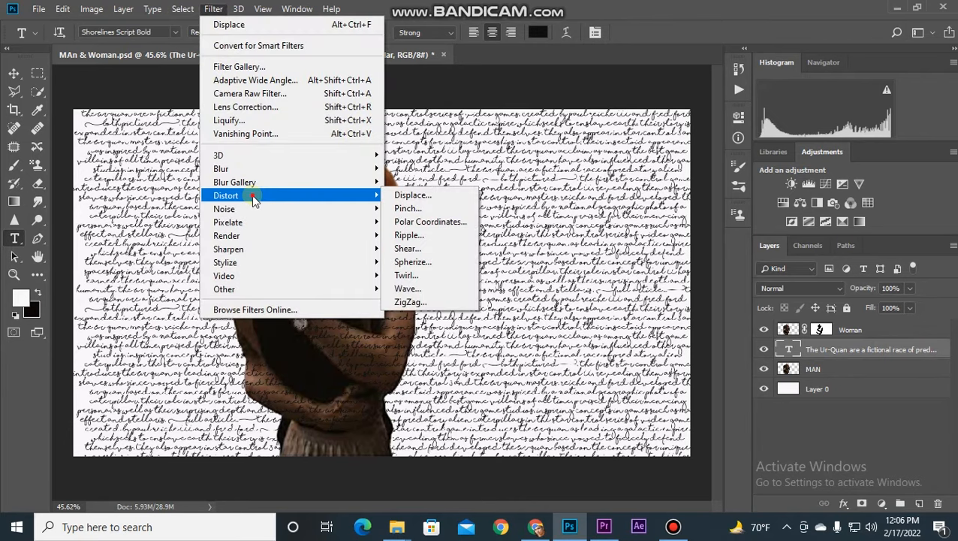
click(398, 194)
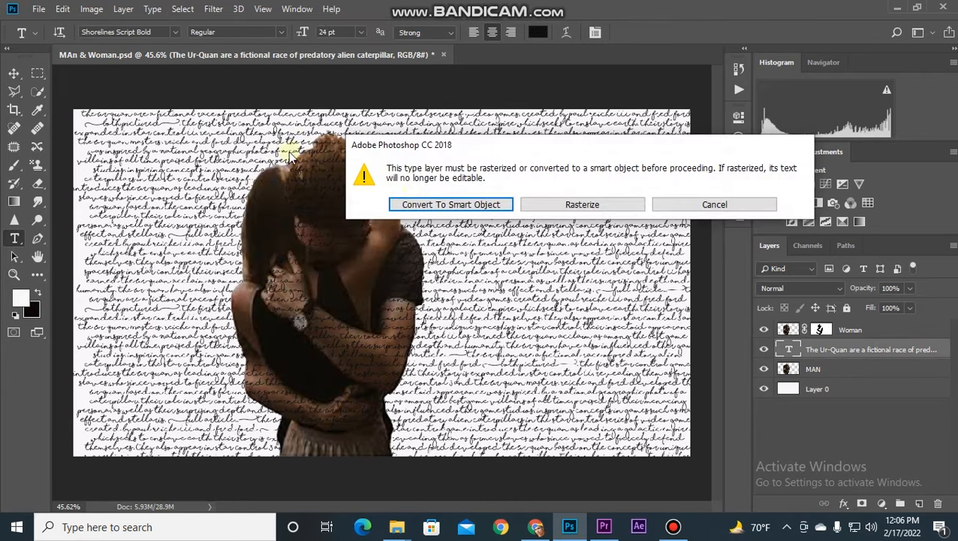
click(431, 204)
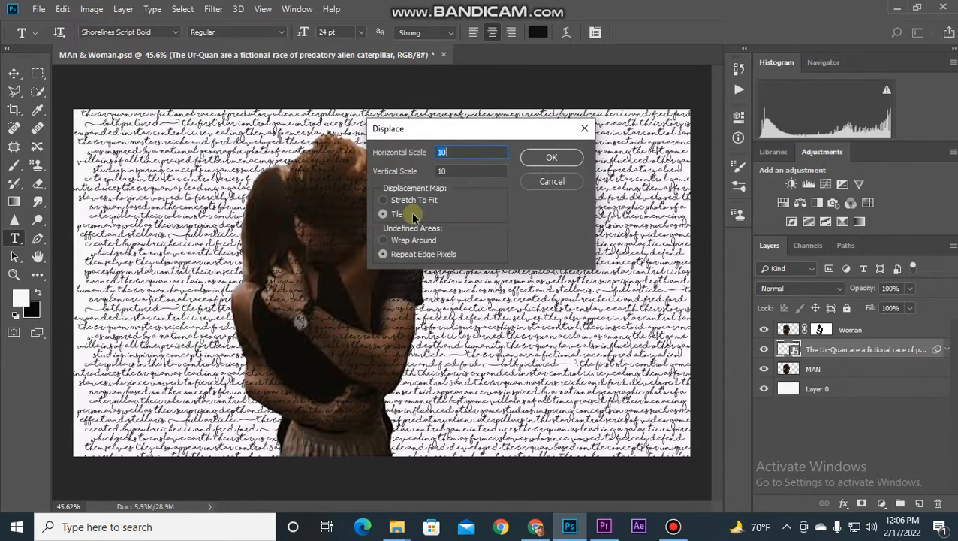
click(549, 154)
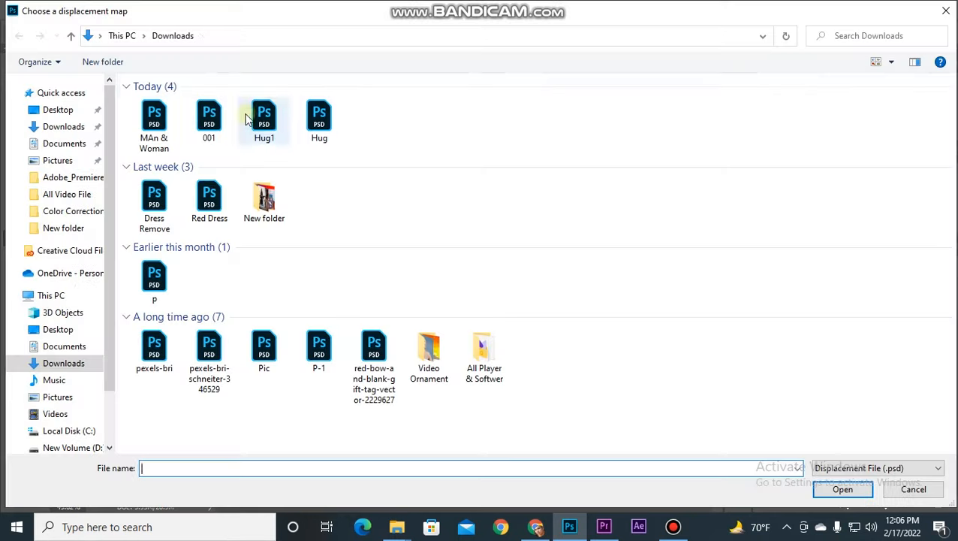
click(154, 122)
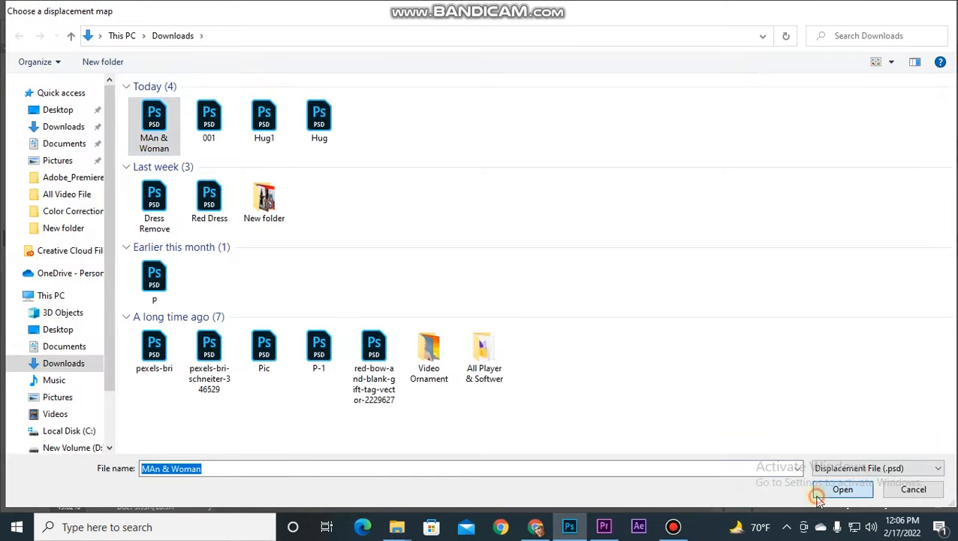
click(819, 488)
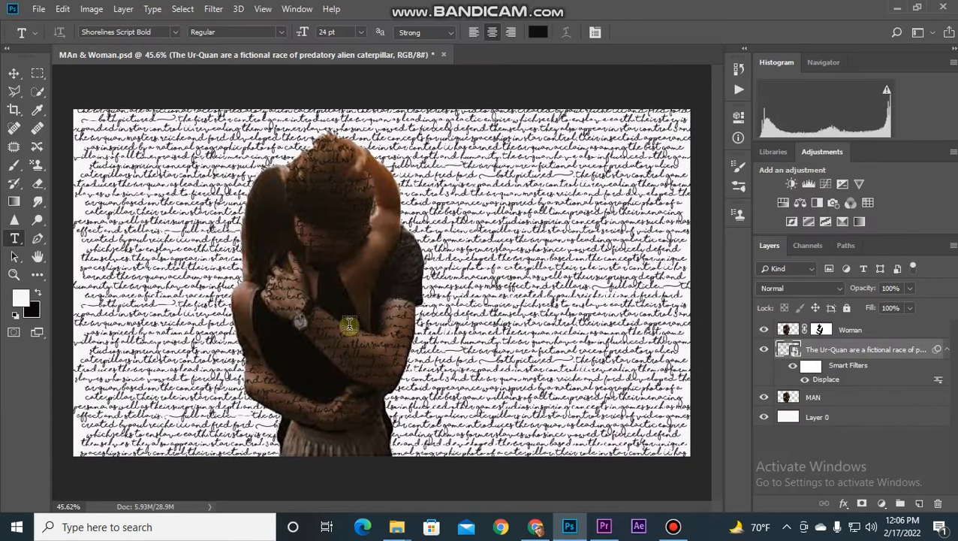
scroll(350, 334, up, 3)
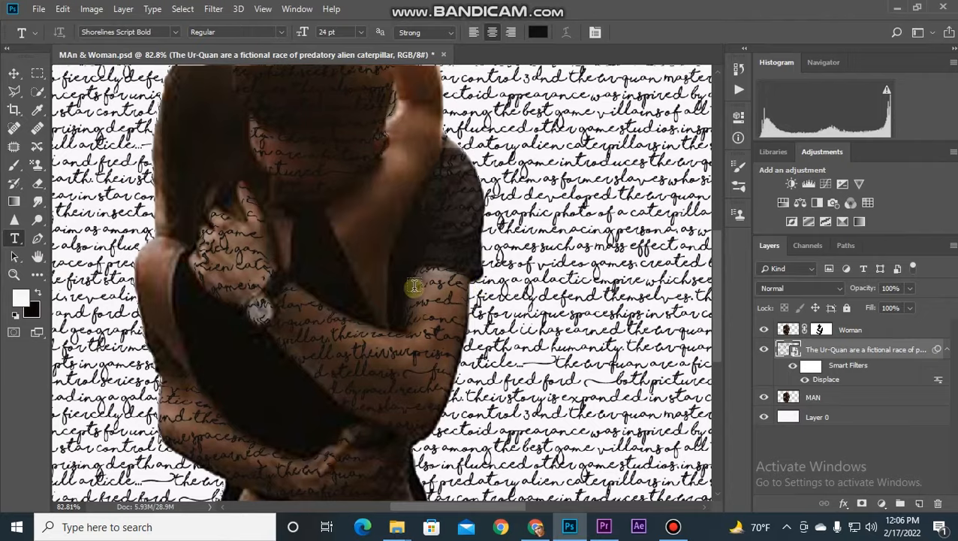
Inspect the displaced text across the couple, comparing the image with the Woman layer hidden and shown
scroll(349, 274, down, 3)
scroll(351, 272, up, 1)
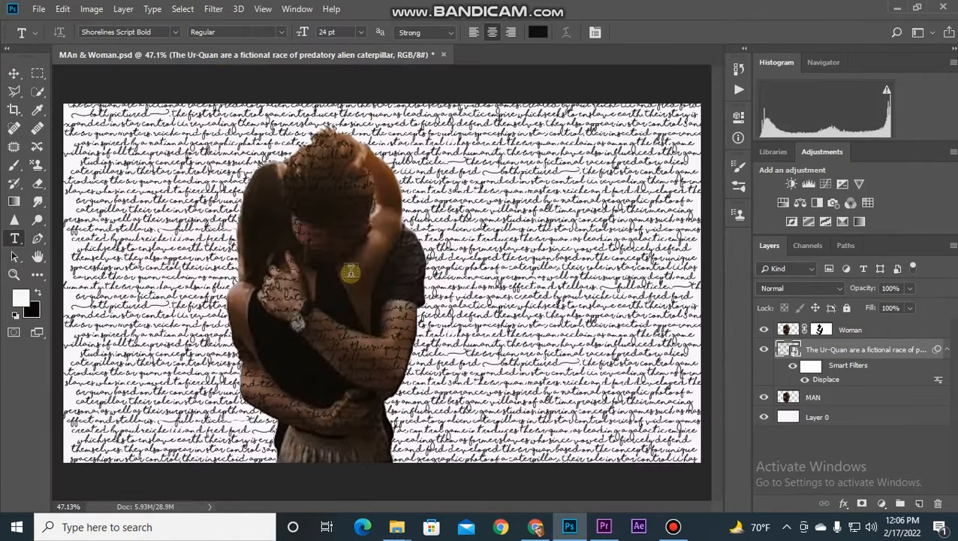
scroll(351, 273, down, 1)
scroll(383, 272, up, 1)
scroll(353, 278, up, 1)
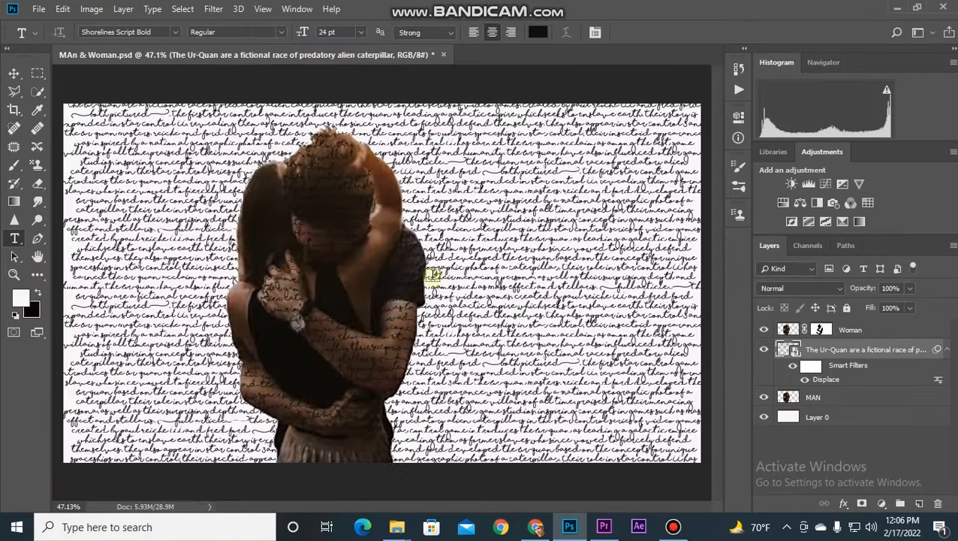
click(764, 330)
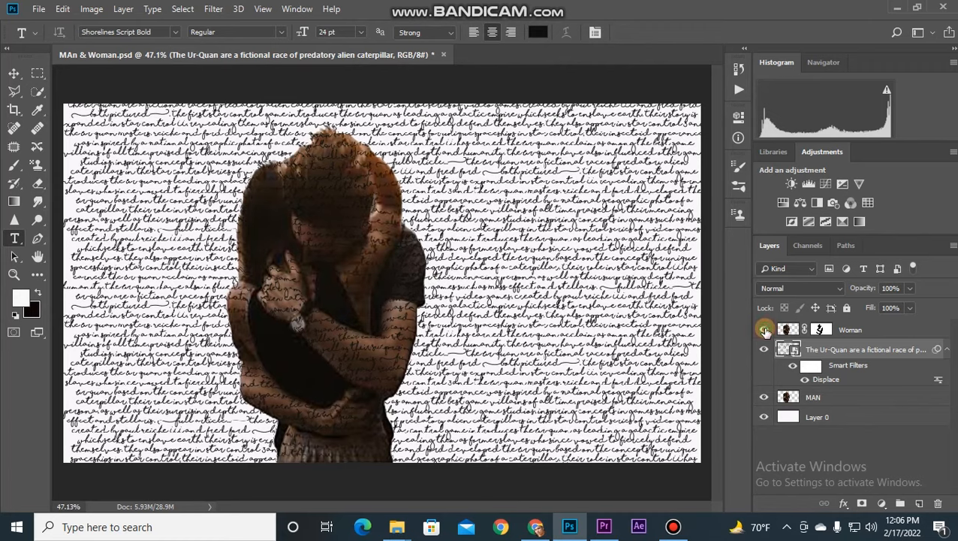
Start a Black & White adjustment on the MAN layer and raise Reds, Yellows, Greens and Cyans to 300%
click(858, 396)
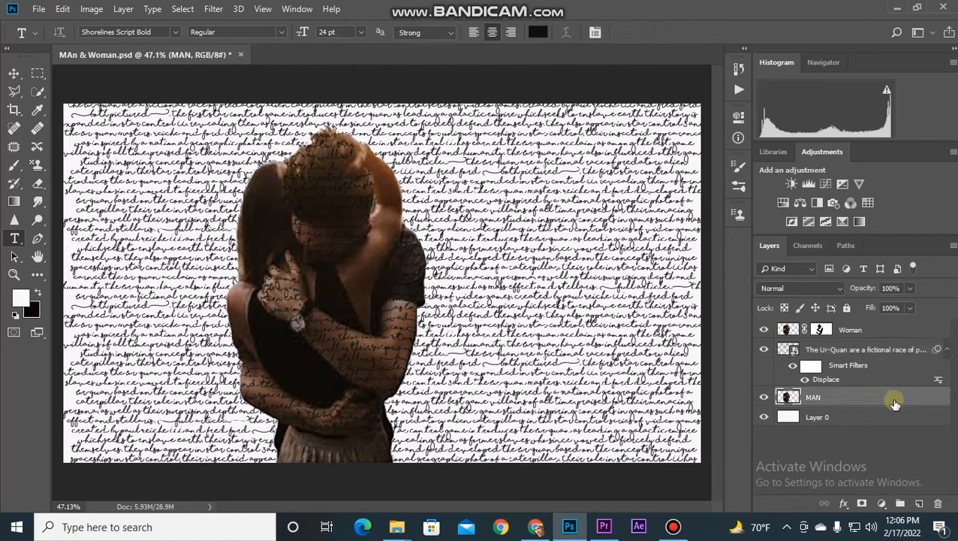
click(91, 9)
mouse_move(113, 46)
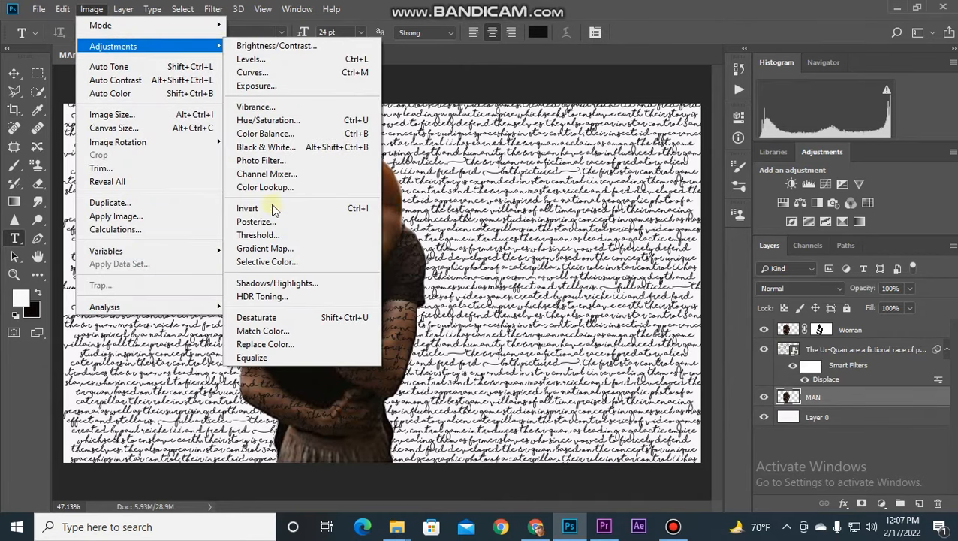
click(268, 147)
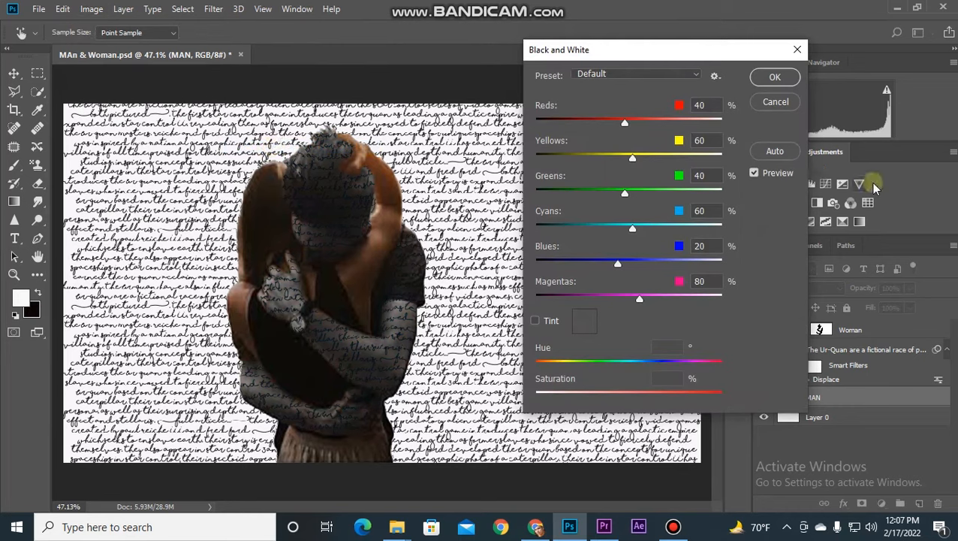
drag(626, 123, 723, 125)
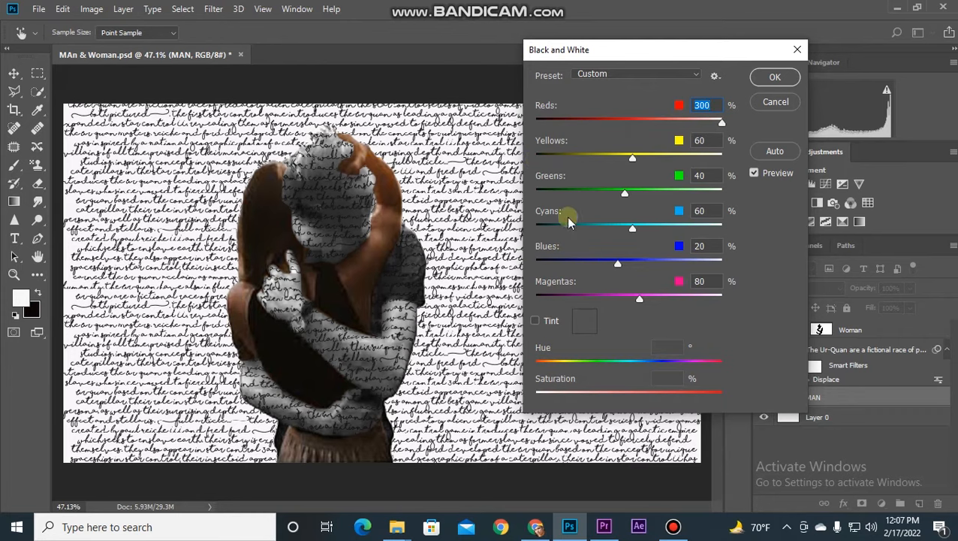
drag(637, 152, 720, 156)
click(622, 193)
drag(621, 194, 722, 191)
drag(633, 228, 722, 228)
Enable the adjustment's tint, try several yellow and beige shades, and accept the dark brown tint color 504a3b
click(535, 321)
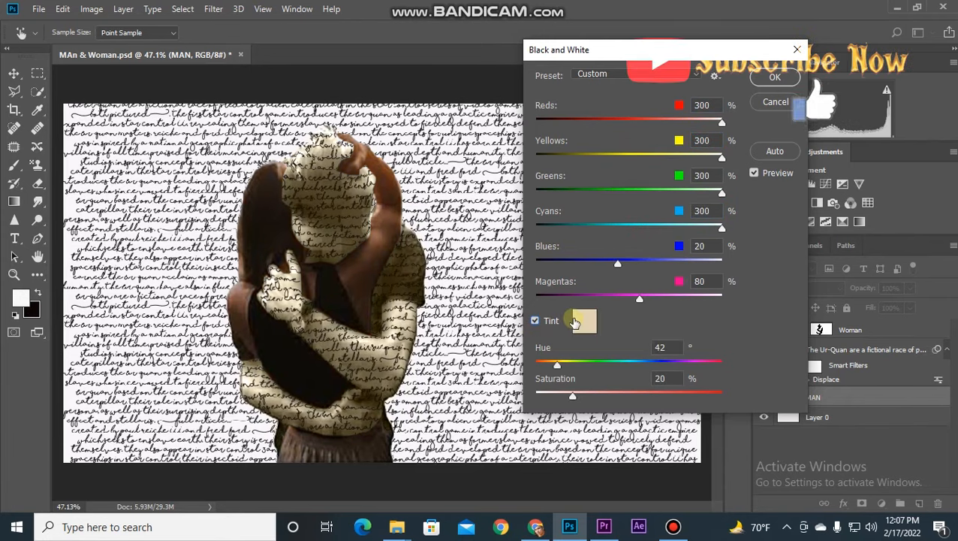
click(574, 323)
click(530, 240)
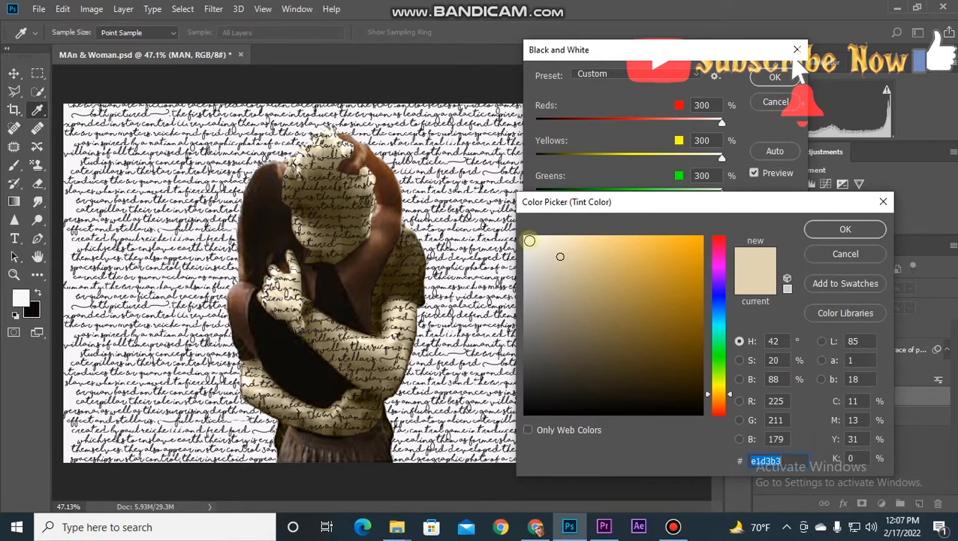
click(623, 245)
click(598, 272)
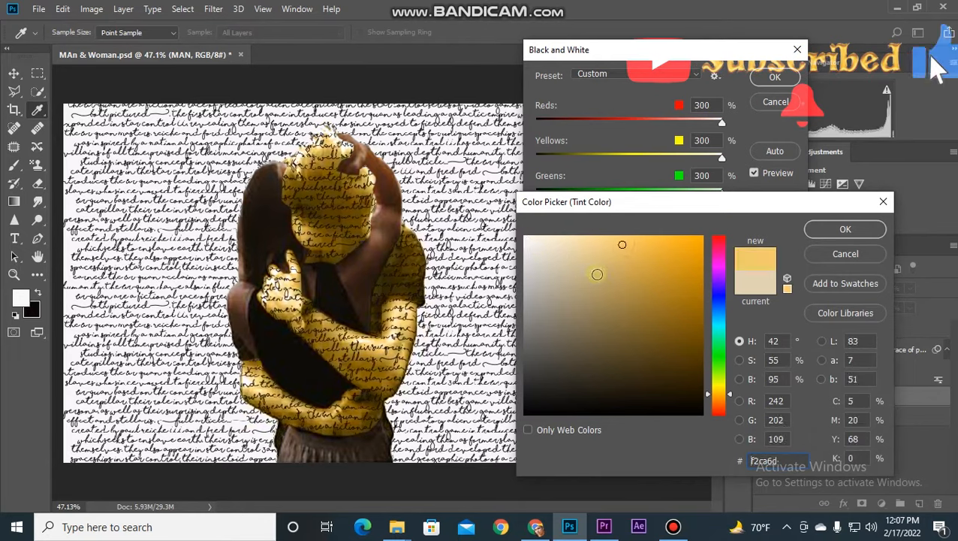
click(590, 242)
click(572, 241)
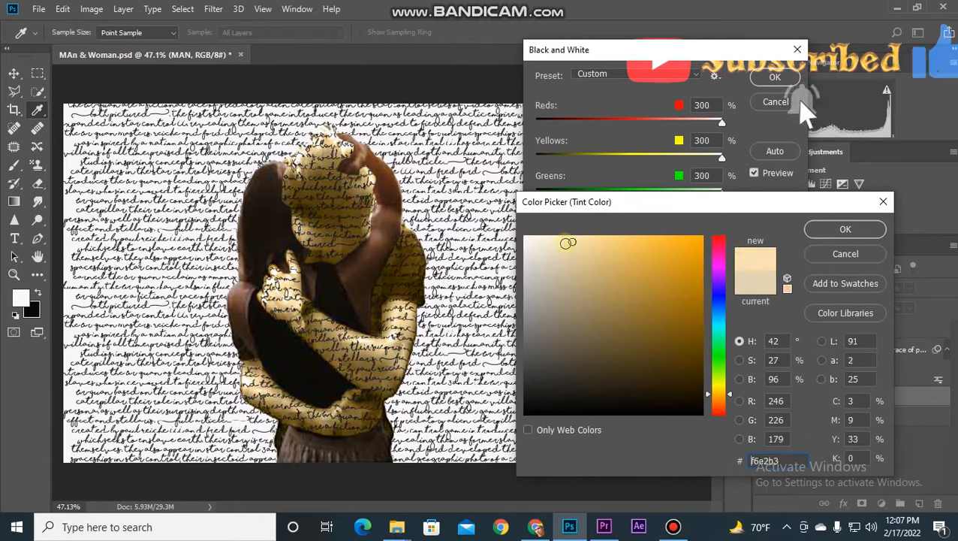
click(571, 328)
click(570, 360)
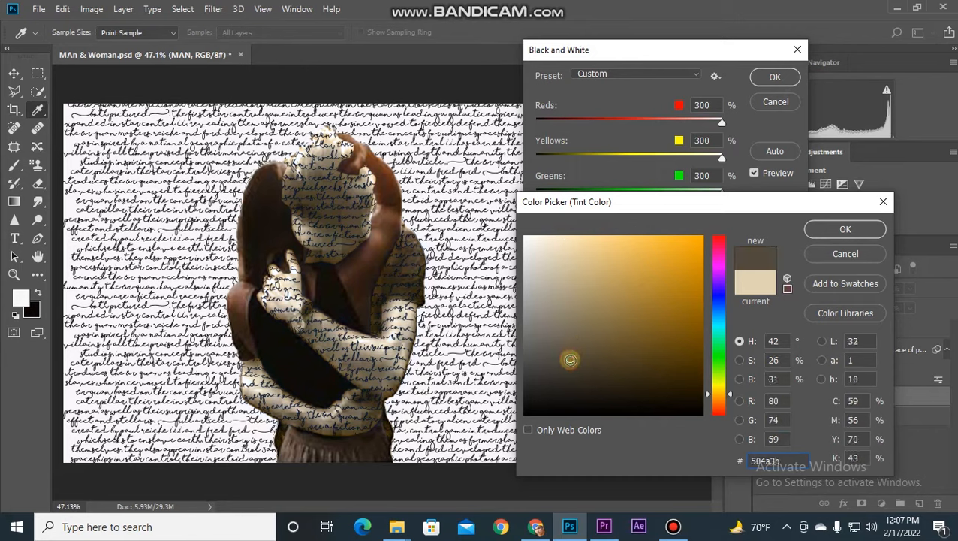
click(834, 231)
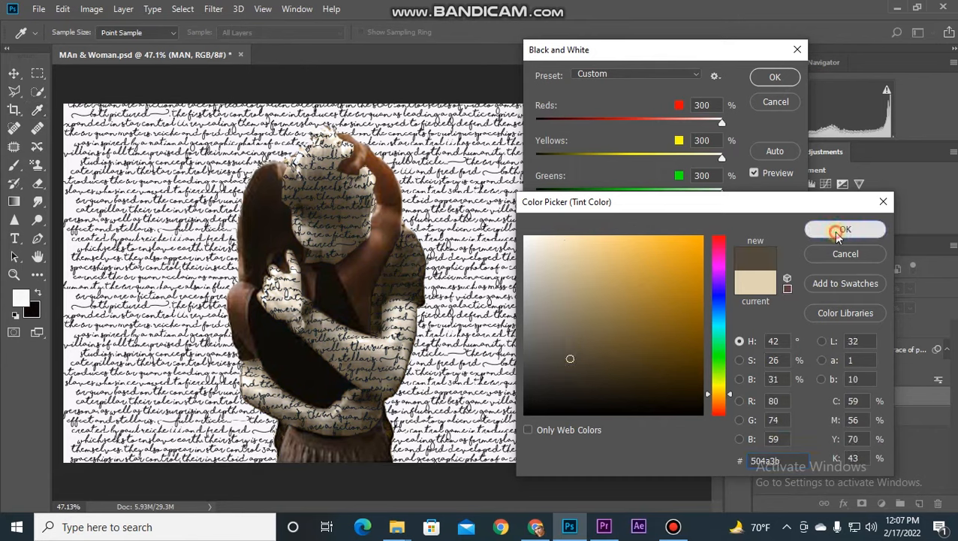
Set the tint saturation to 28%, shift the hue to a cool cyan-blue, apply the adjustment, and deselect the layer
drag(582, 395, 542, 398)
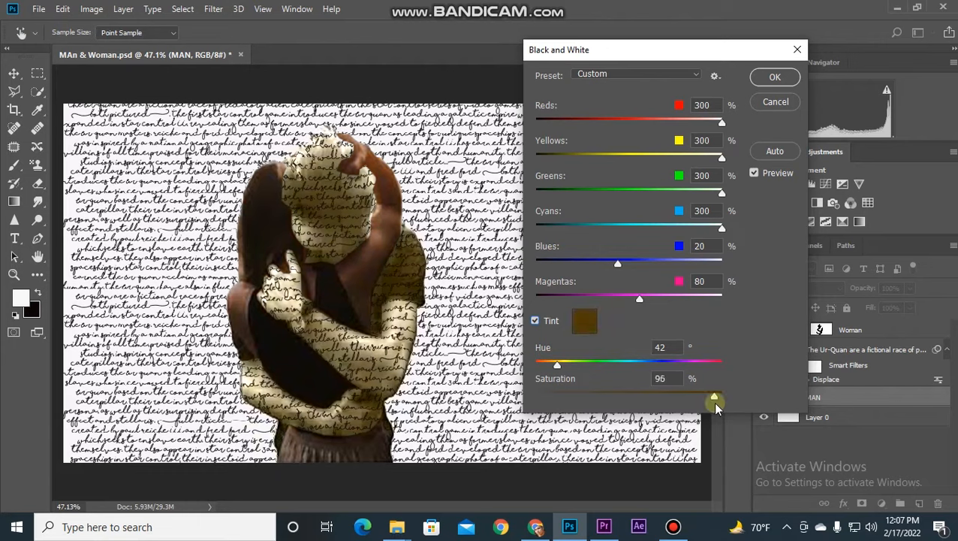
drag(652, 402, 589, 402)
drag(609, 366, 650, 374)
click(636, 368)
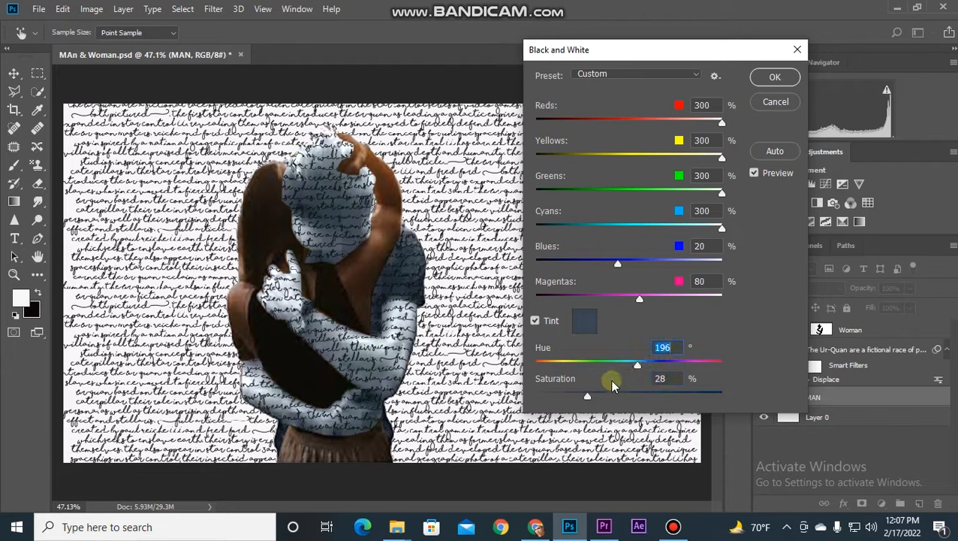
click(565, 365)
drag(585, 364, 635, 372)
click(774, 77)
click(871, 453)
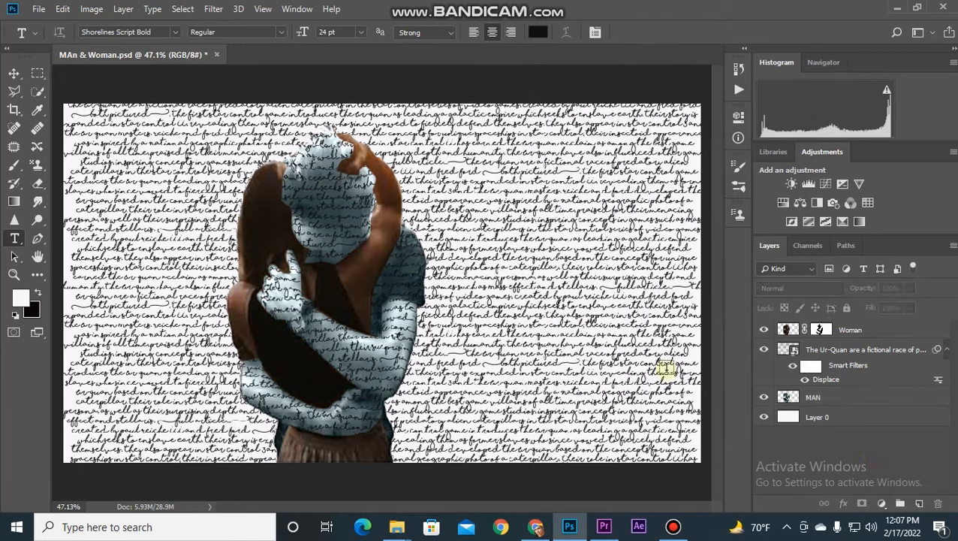